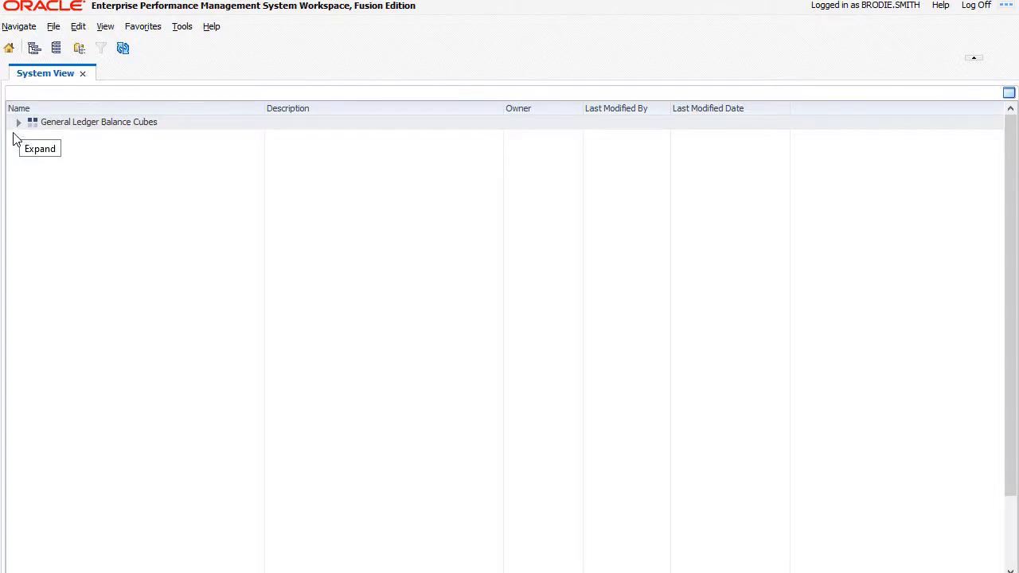
Create a rule named "Communication Headcount-Based Allocation" in the db database of USChartofAccounts under General Ledger Balance Cubes.
left_click(14, 135)
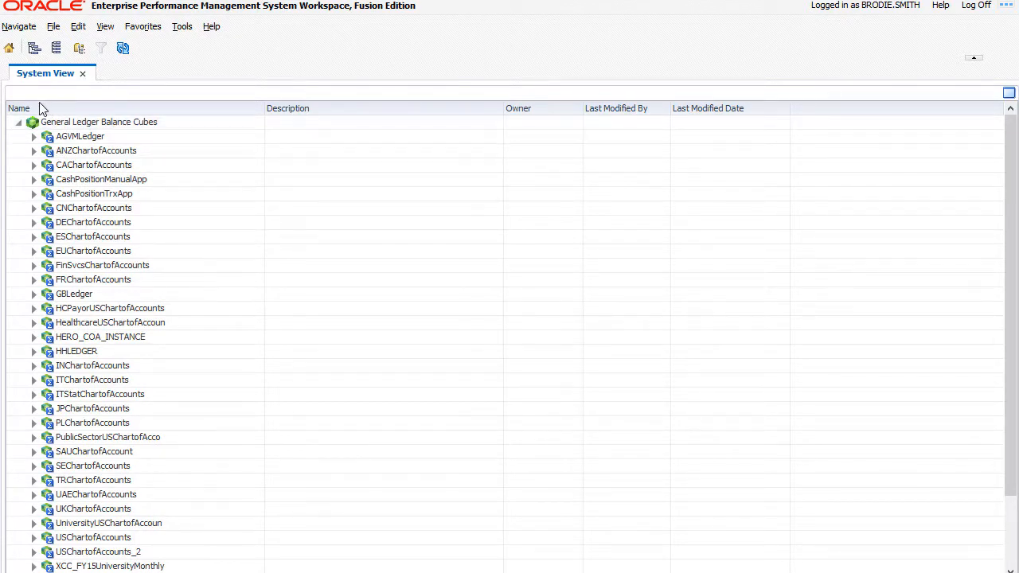
scroll(40, 104, "down", 2)
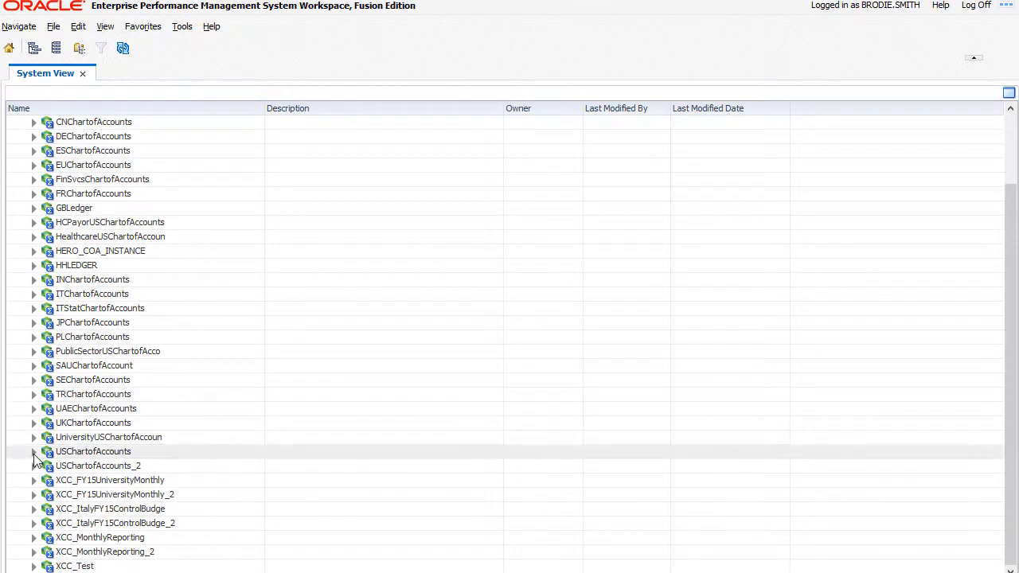
left_click(35, 452)
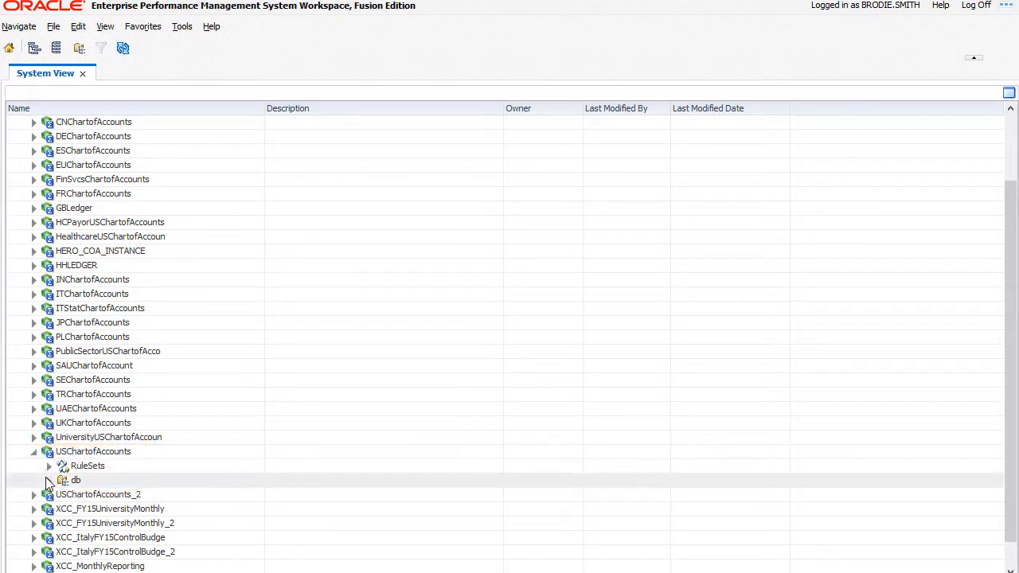
left_click(48, 481)
left_click(98, 495)
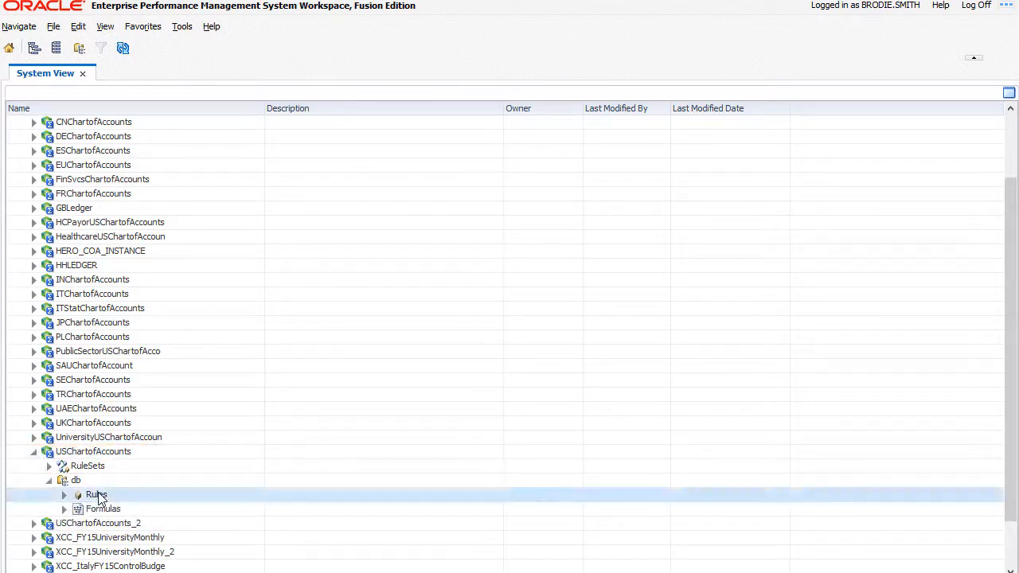
right_click(97, 495)
left_click(133, 499)
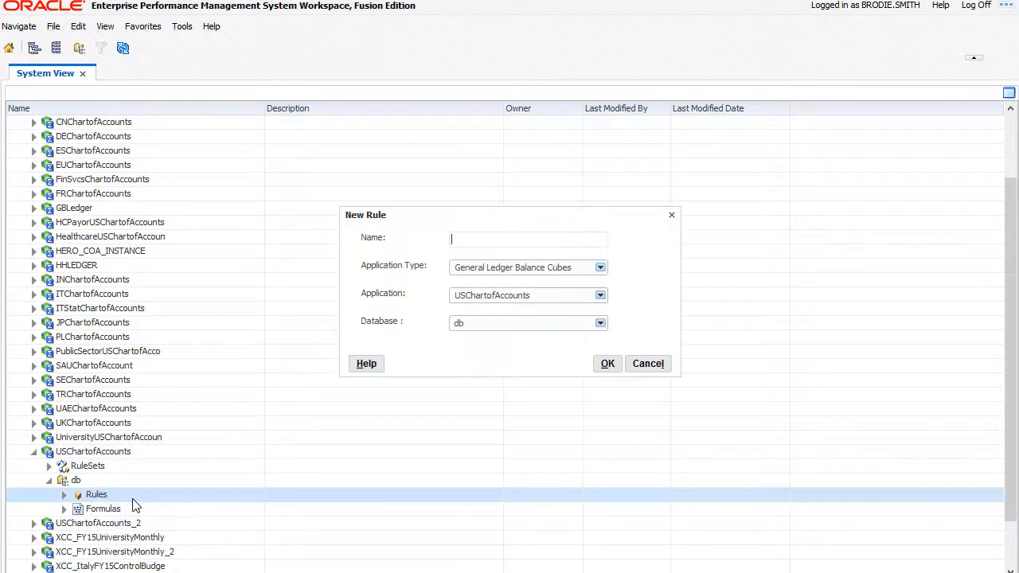
type("Communication Headcount-")
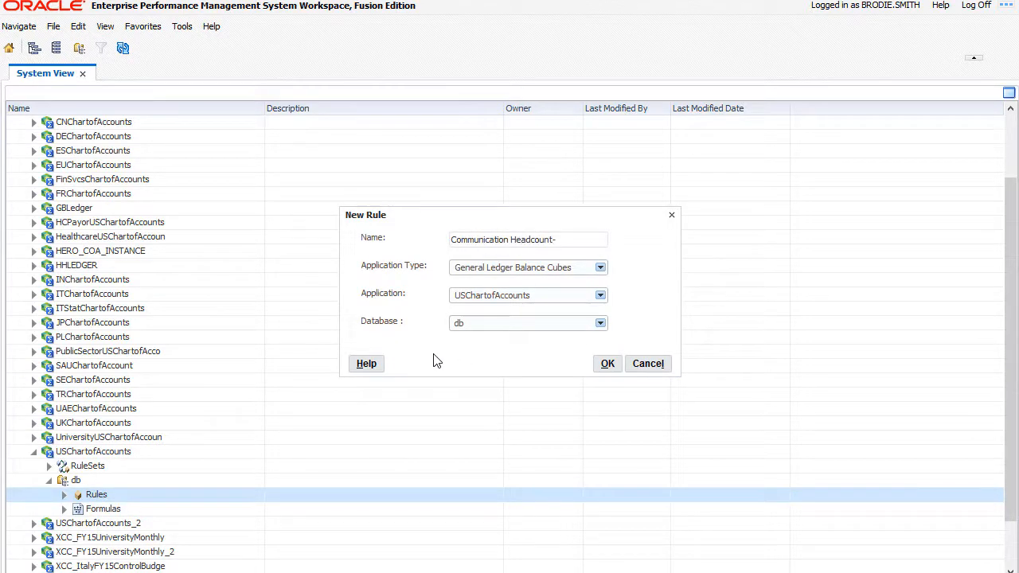
type("Based Allocation")
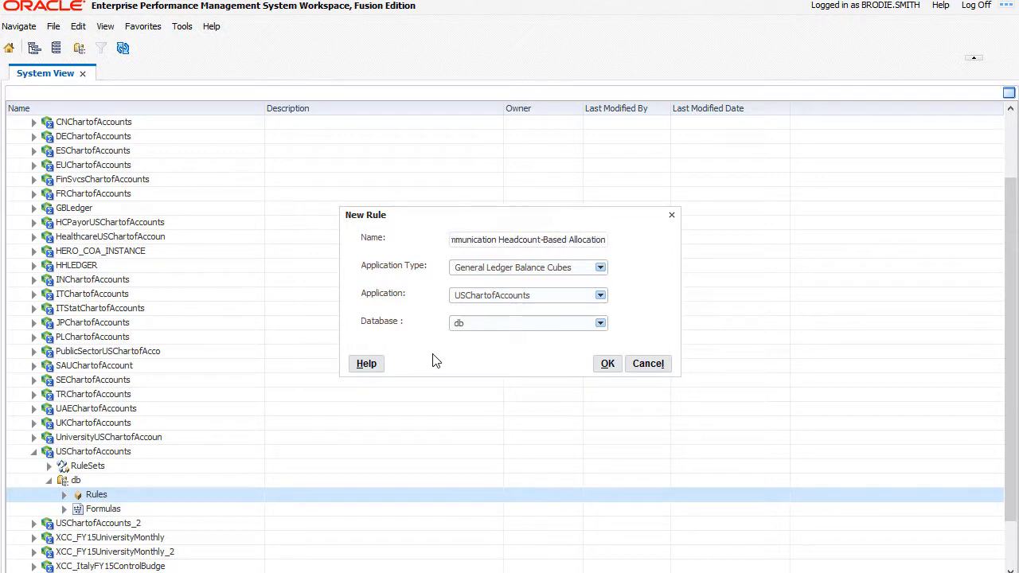
left_click(606, 366)
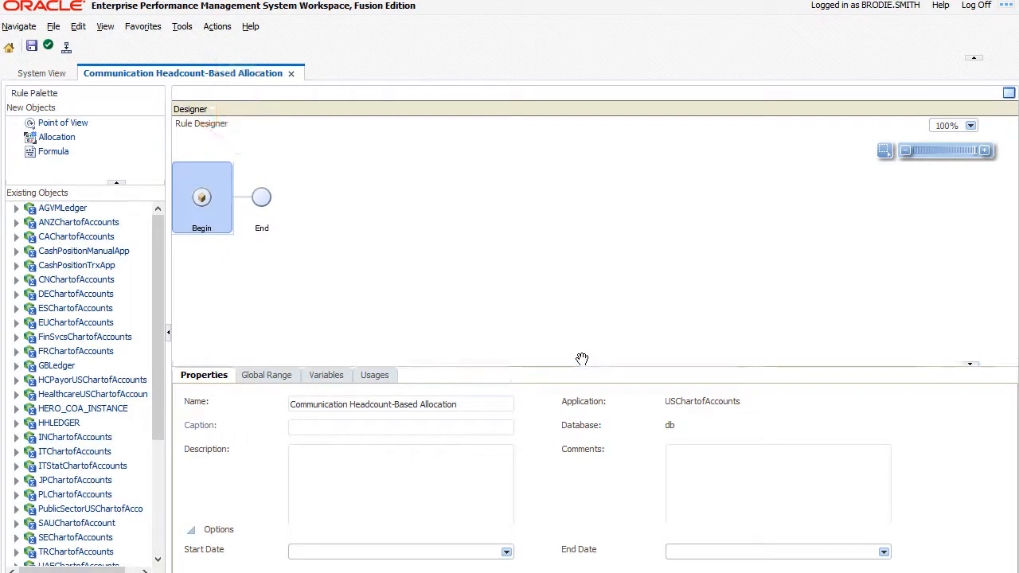
Add a Point of View object between Begin and End and set its AccountingPeriod to the database variable Accounting_Period.
left_click_drag(68, 124, 250, 197)
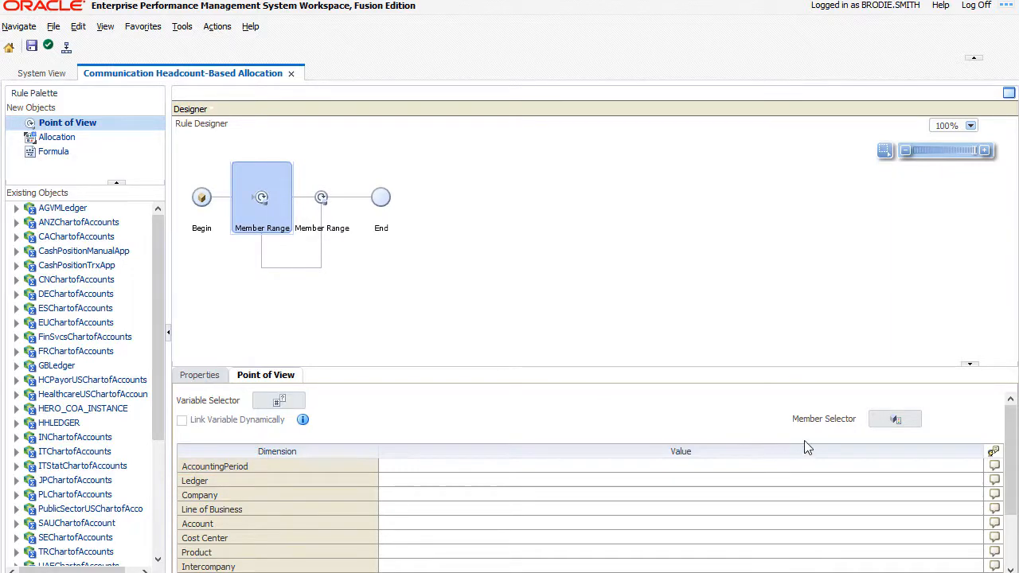
left_click(956, 468)
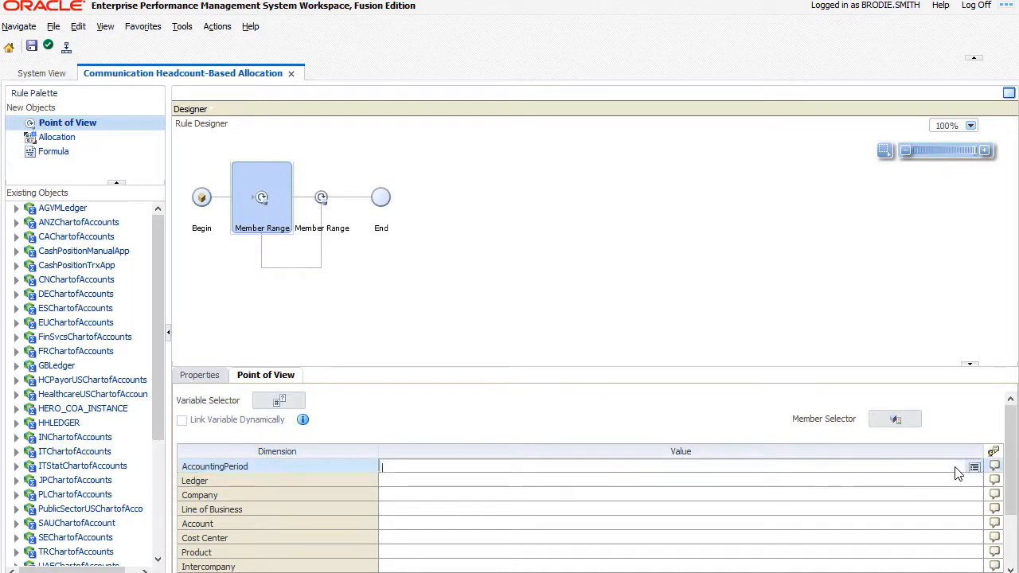
left_click(975, 470)
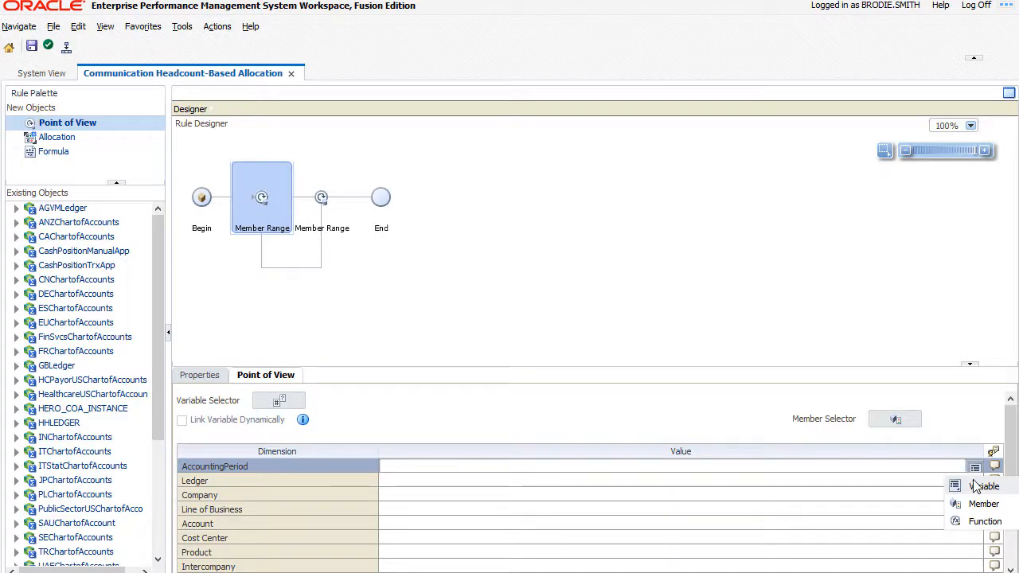
left_click(980, 486)
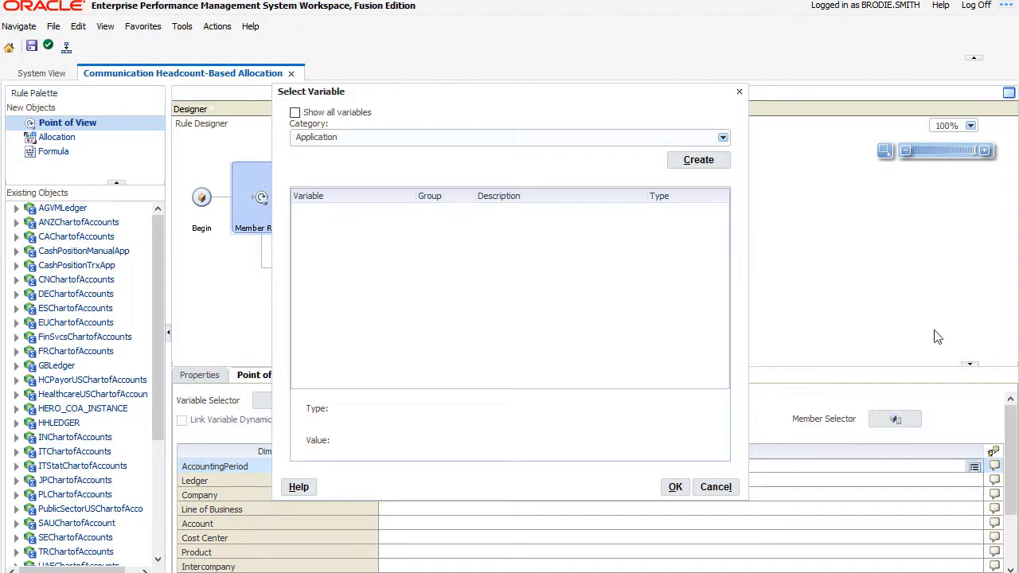
left_click(718, 139)
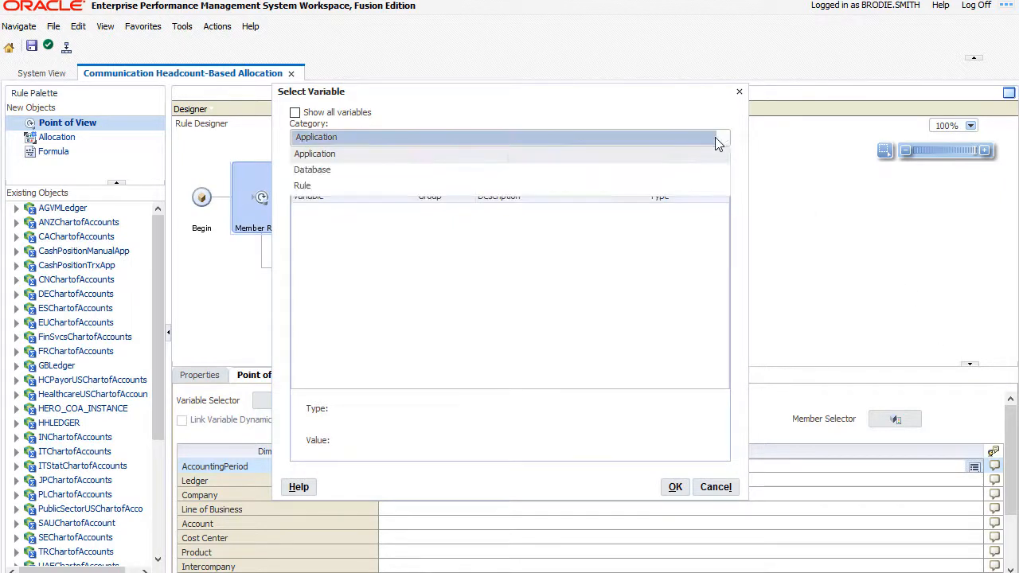
left_click(688, 169)
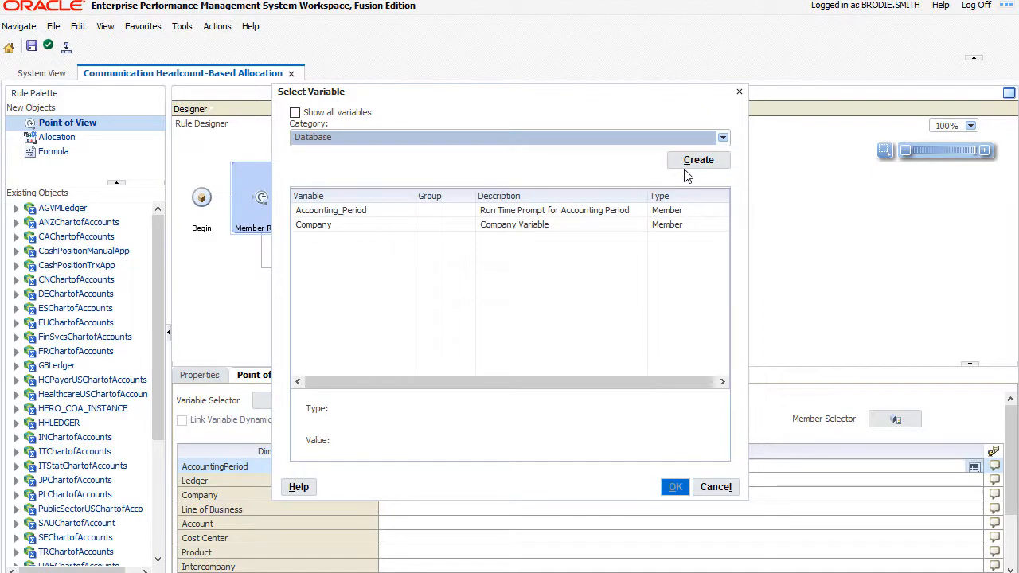
left_click(647, 214)
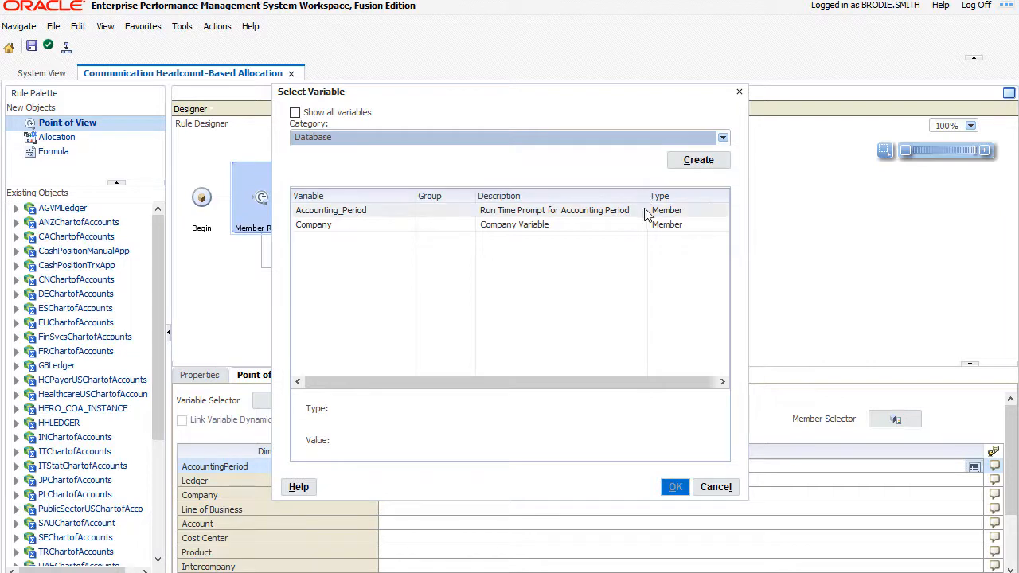
left_click(674, 484)
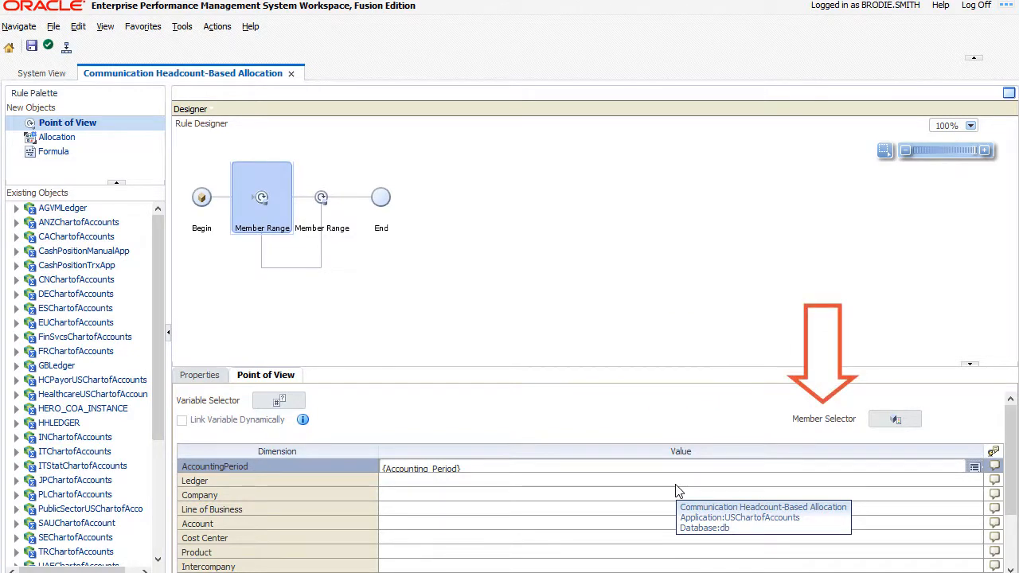
In the Member Selector for the point of view, add US Primary Ledger from All Ledgers for the Ledger dimension.
left_click(903, 428)
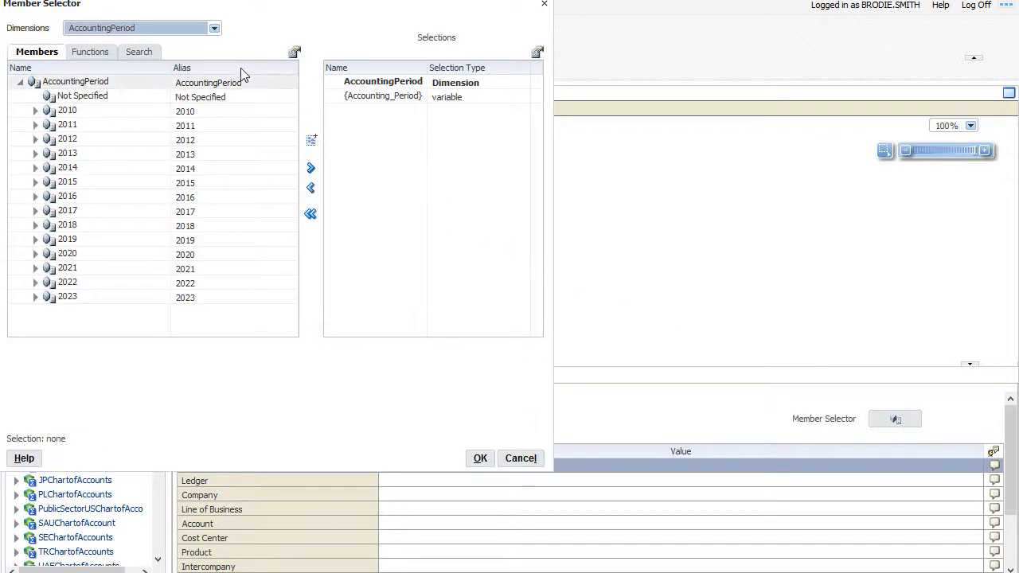
left_click(212, 29)
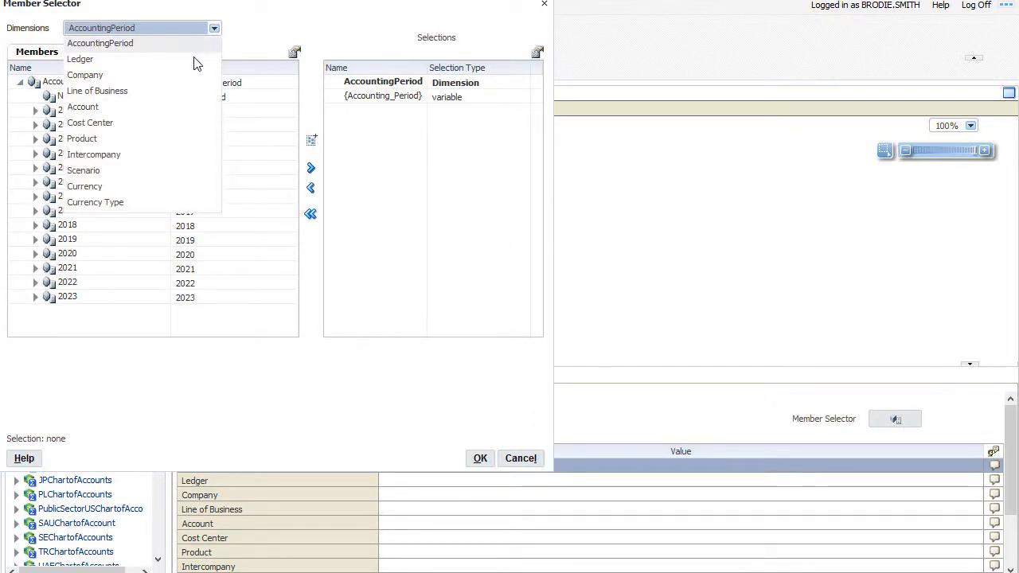
left_click(193, 59)
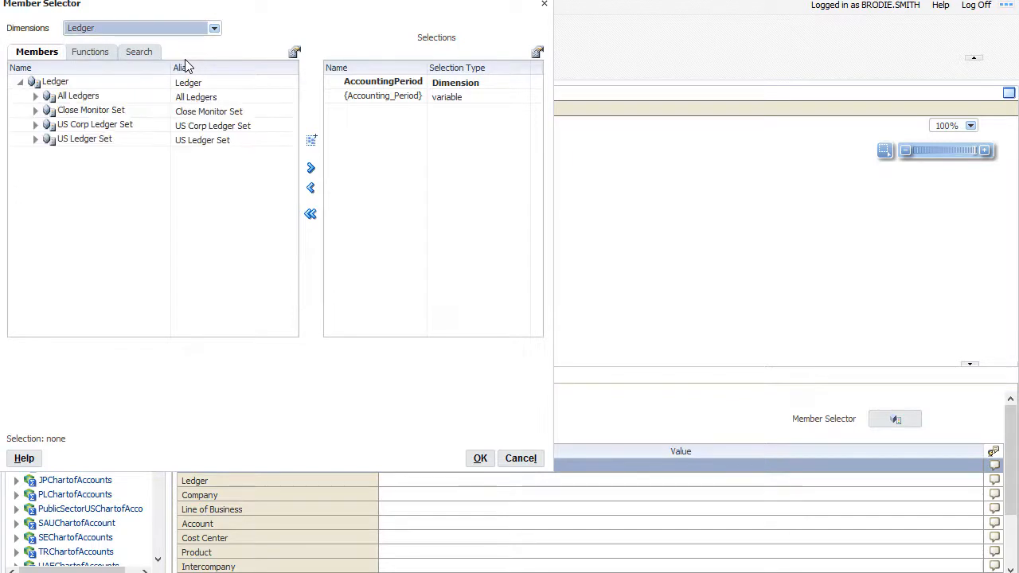
left_click(80, 82)
left_click(35, 95)
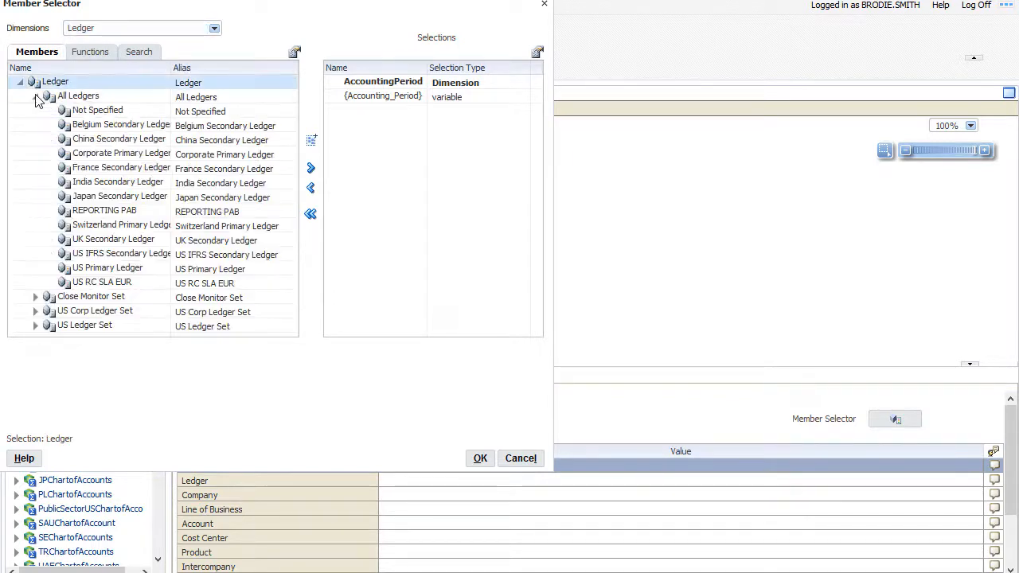
left_click(118, 271)
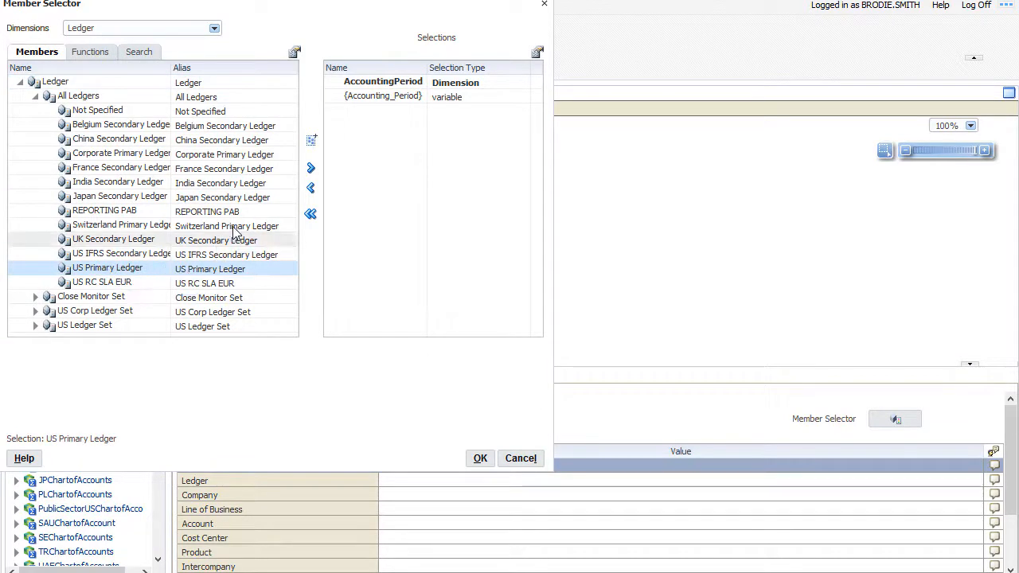
left_click(312, 171)
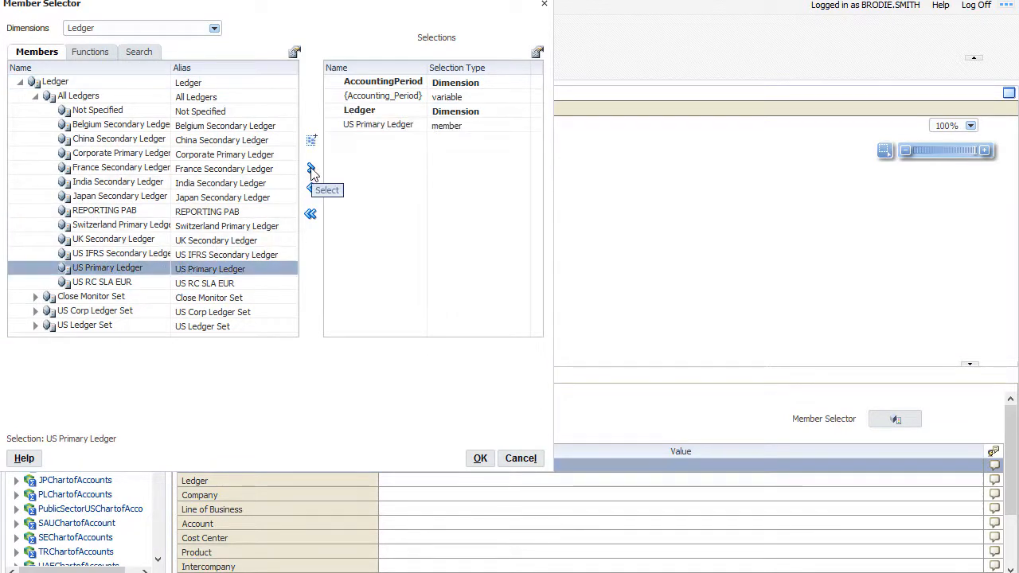
Add member 101 from All Company Values to the selections for the Company dimension.
left_click(215, 29)
left_click(200, 75)
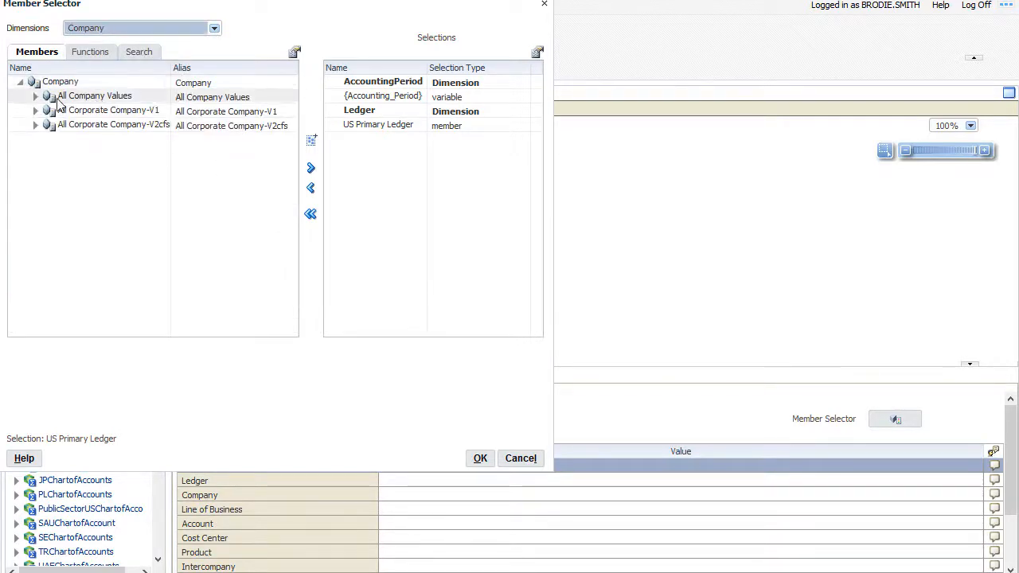
left_click(35, 98)
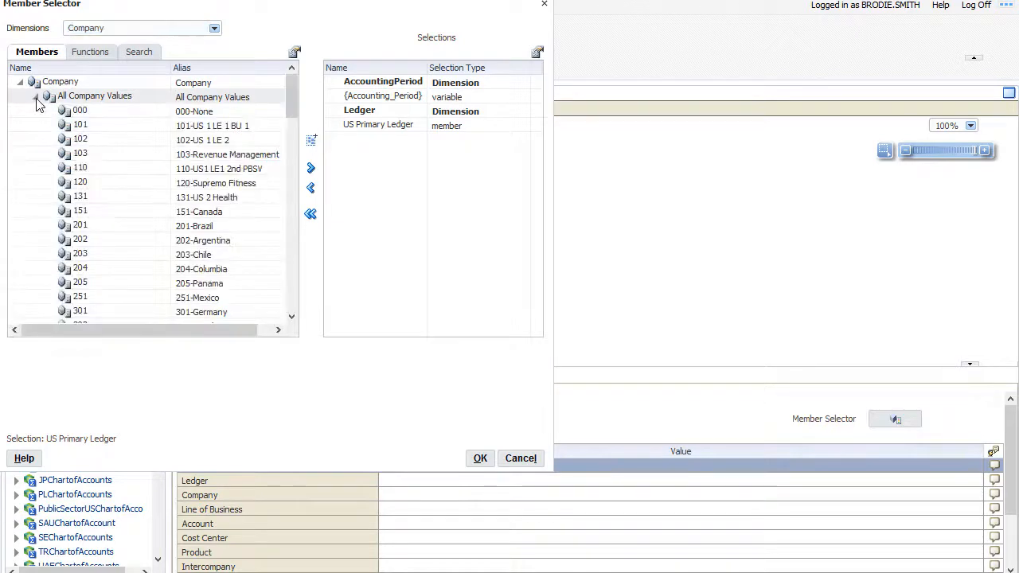
left_click(78, 126)
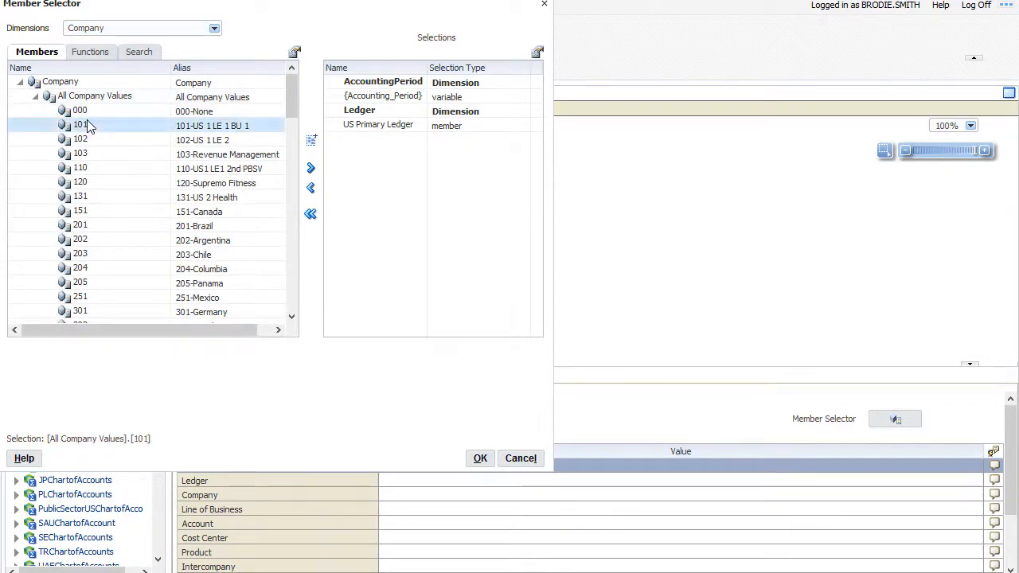
left_click(311, 170)
Add member 10 from All Line of Business Values to the selections for the Line of Business dimension.
left_click(214, 28)
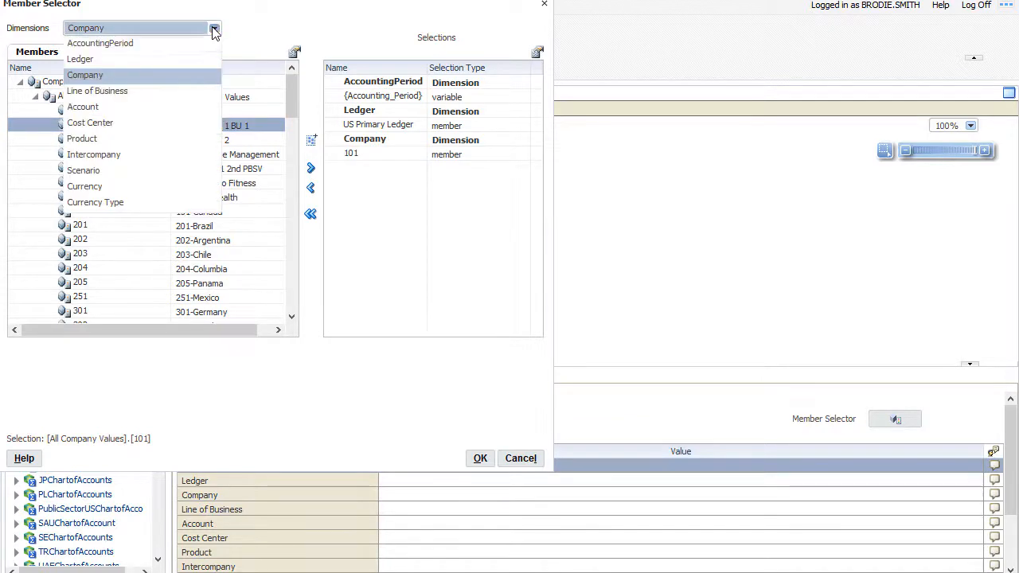
left_click(185, 92)
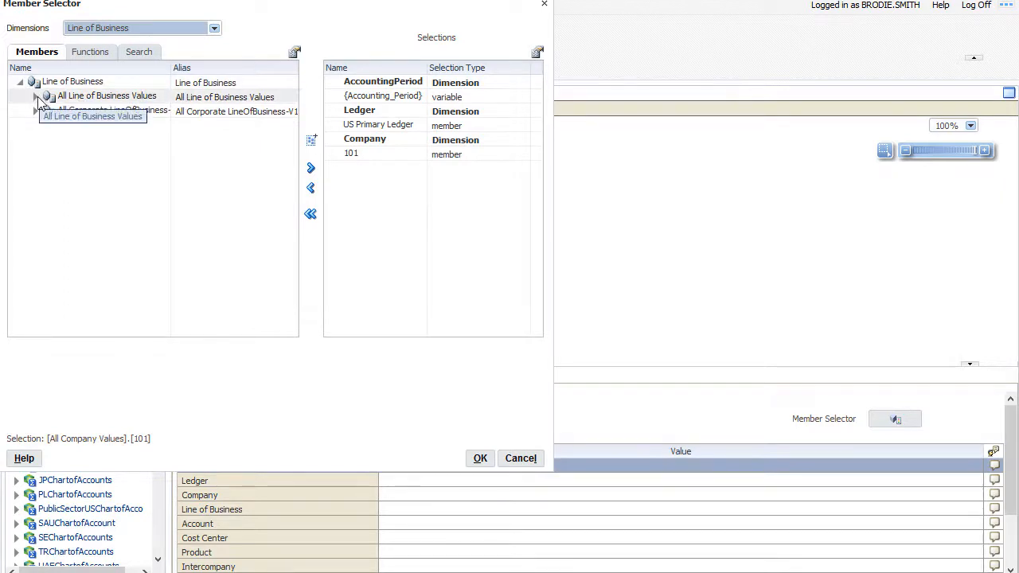
left_click(36, 97)
left_click(96, 130)
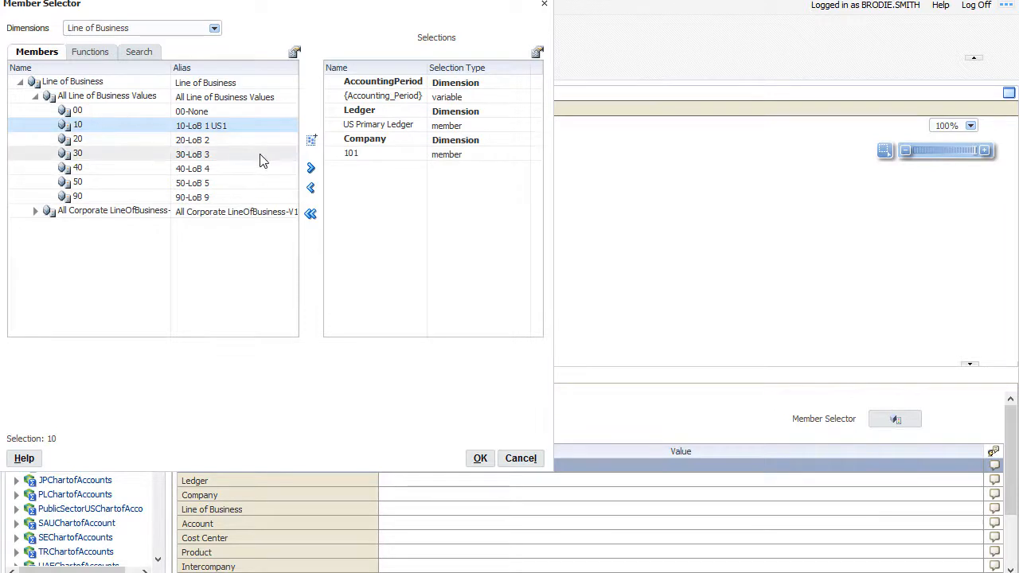
left_click(311, 168)
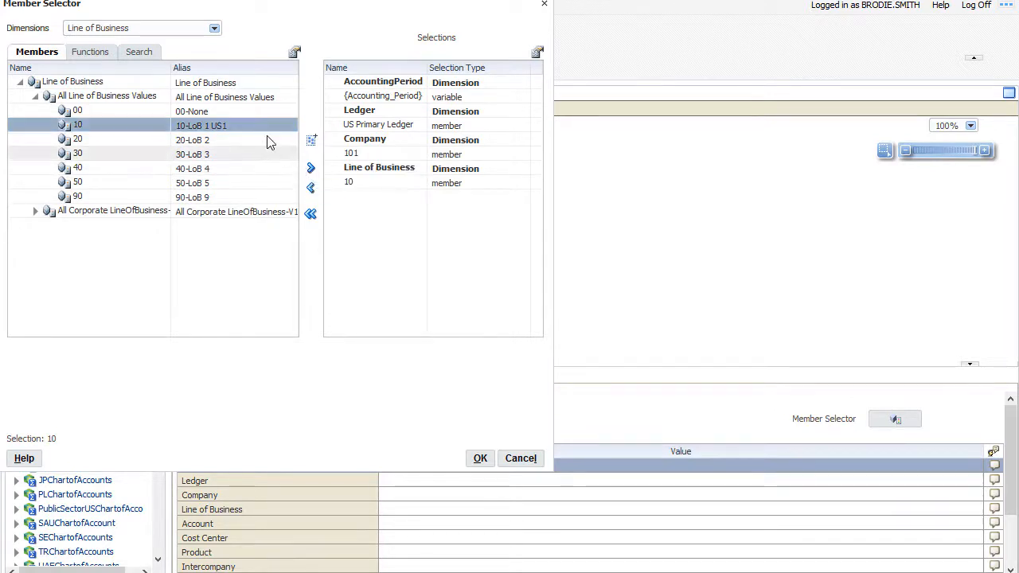
Add member 000 from All Product Values to the selections for the Product dimension.
left_click(214, 28)
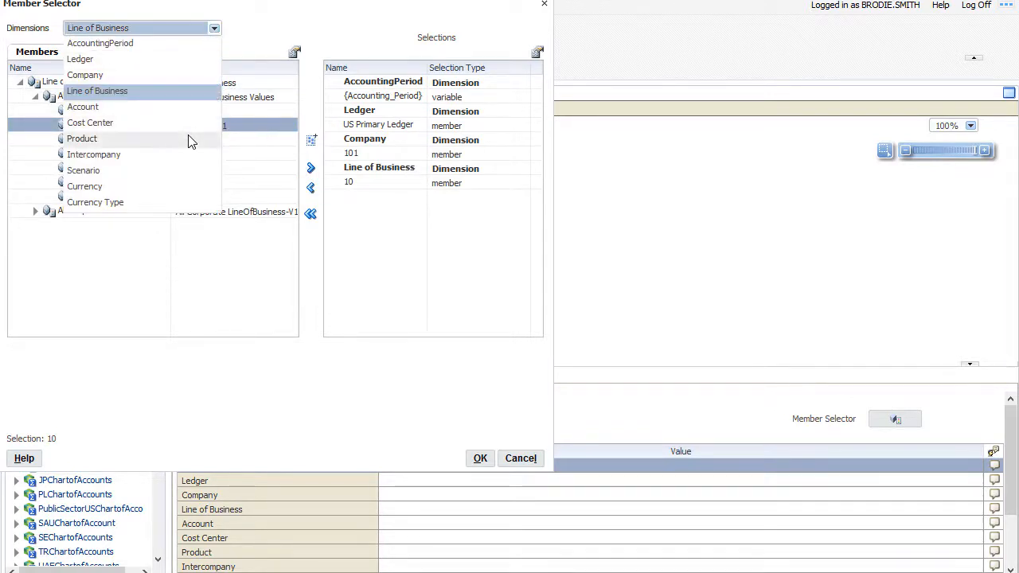
left_click(82, 139)
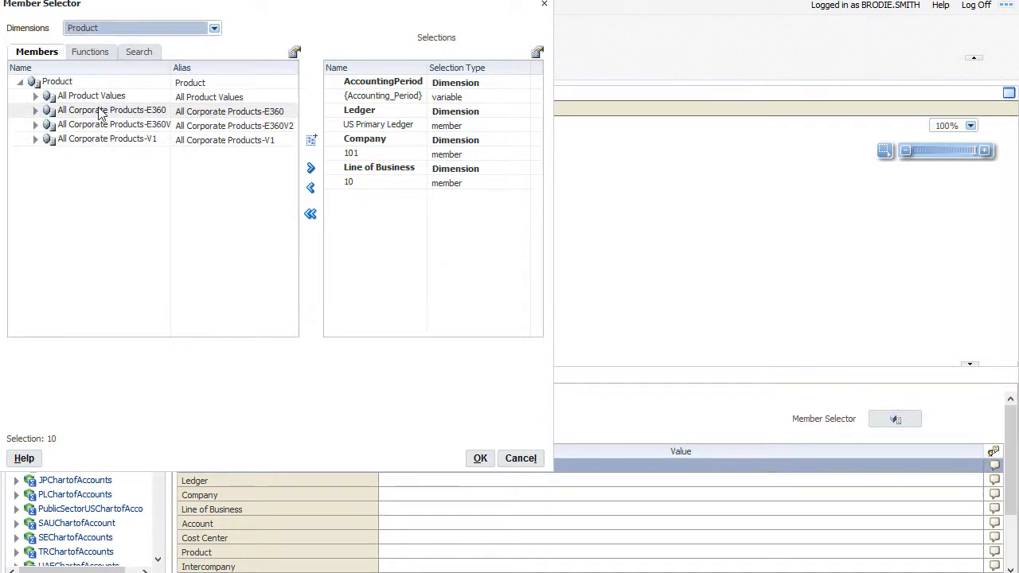
left_click(36, 97)
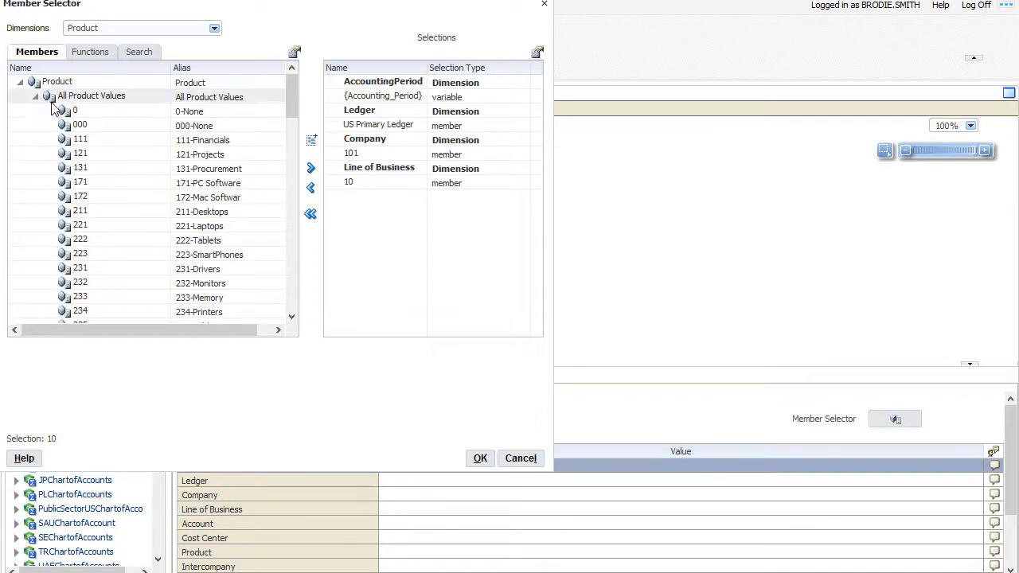
left_click(102, 126)
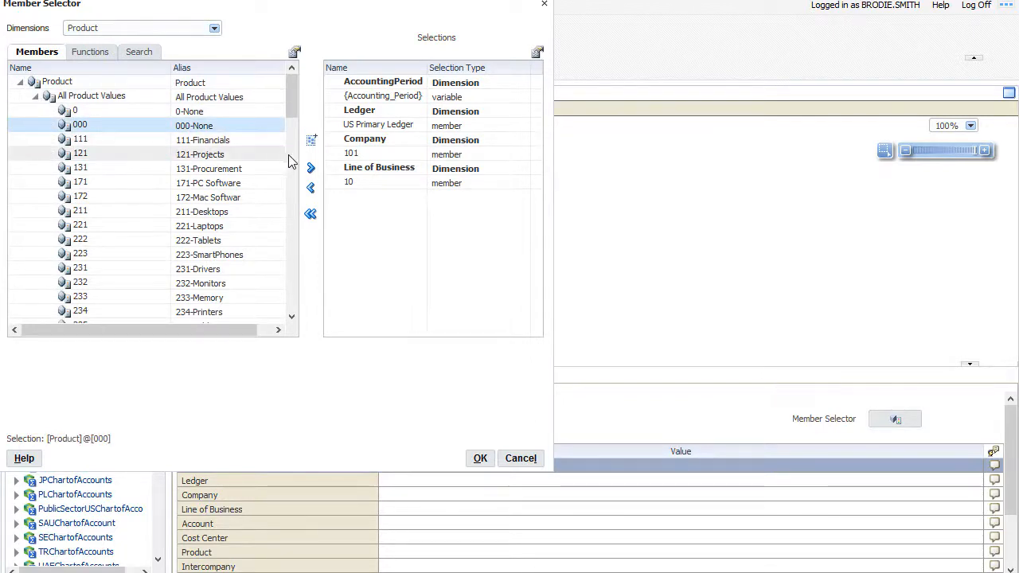
left_click(312, 170)
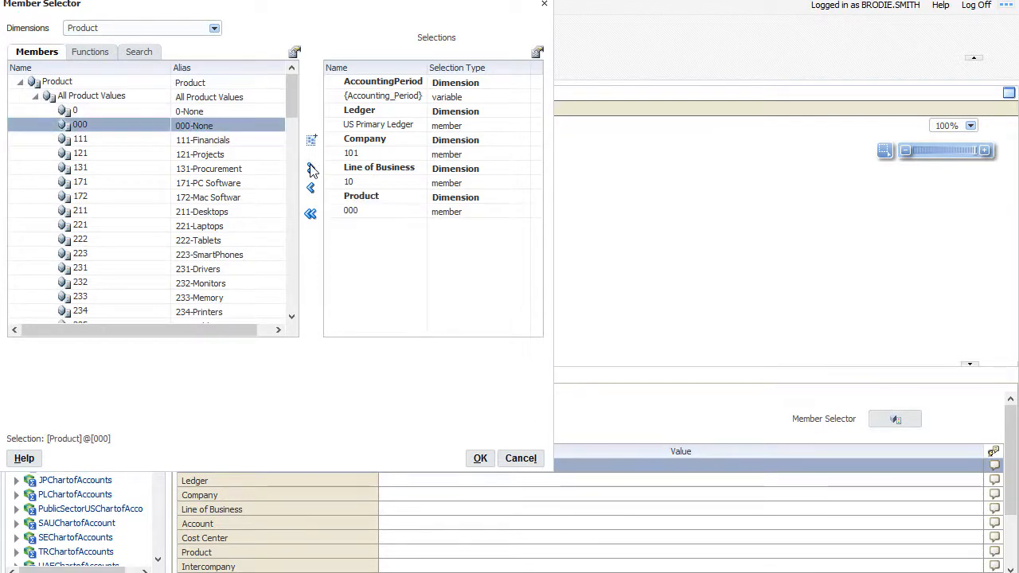
Add member 000 from All Intercompany Values to the selections for the Intercompany dimension.
left_click(214, 30)
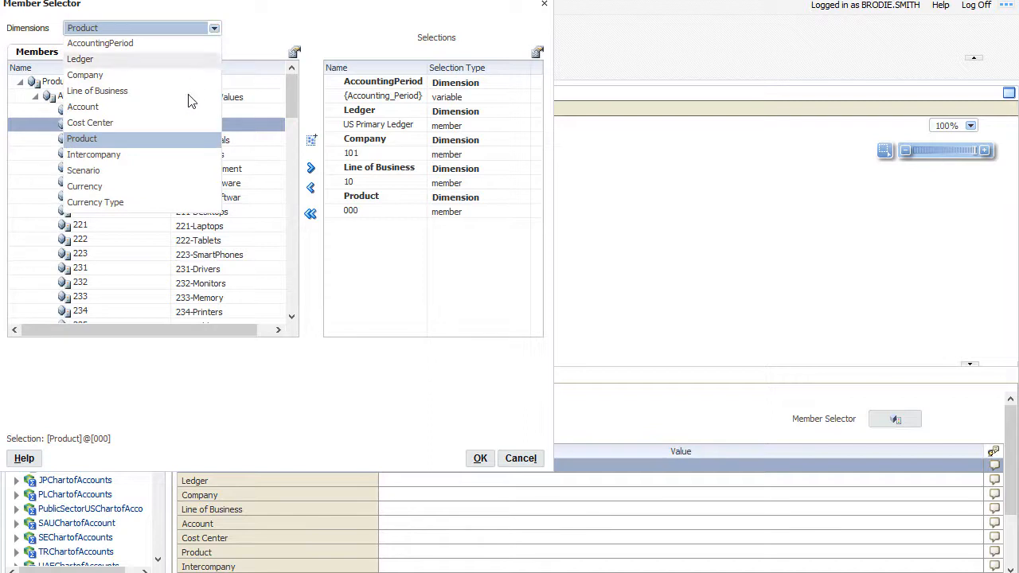
left_click(159, 152)
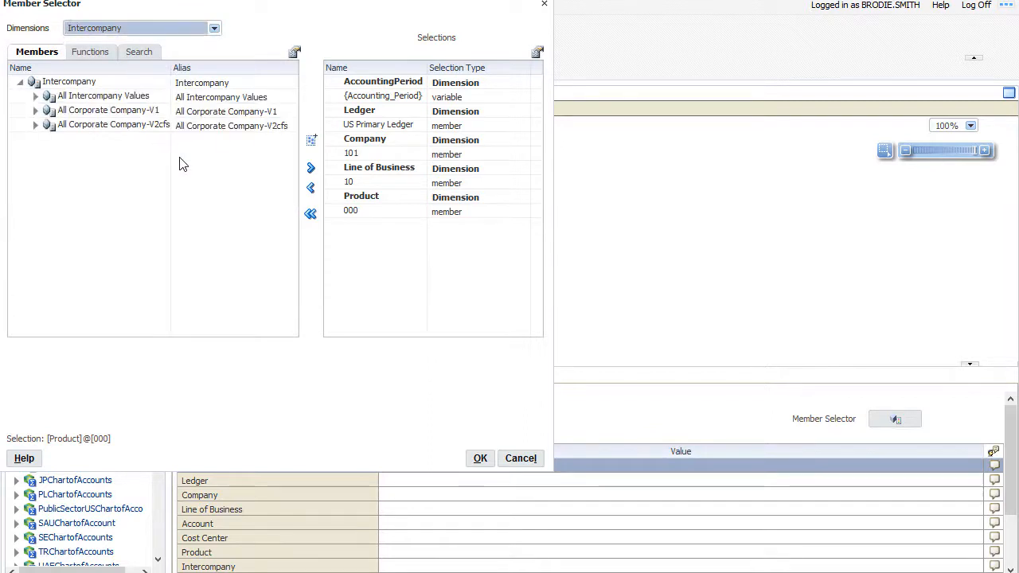
left_click(35, 97)
left_click(83, 112)
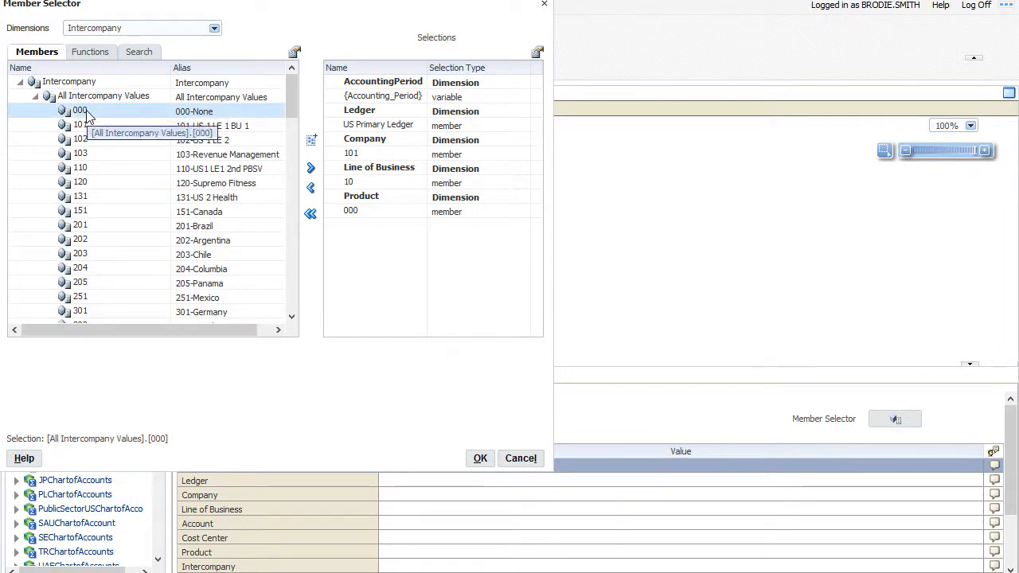
left_click(312, 169)
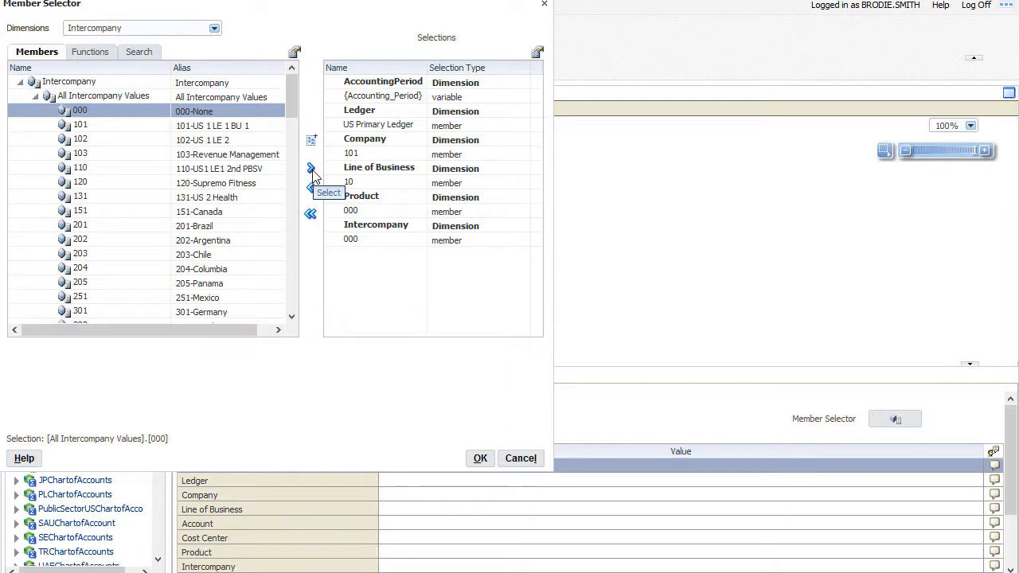
Find the USD member by name in the Currency dimension and add it to the selections.
left_click(214, 30)
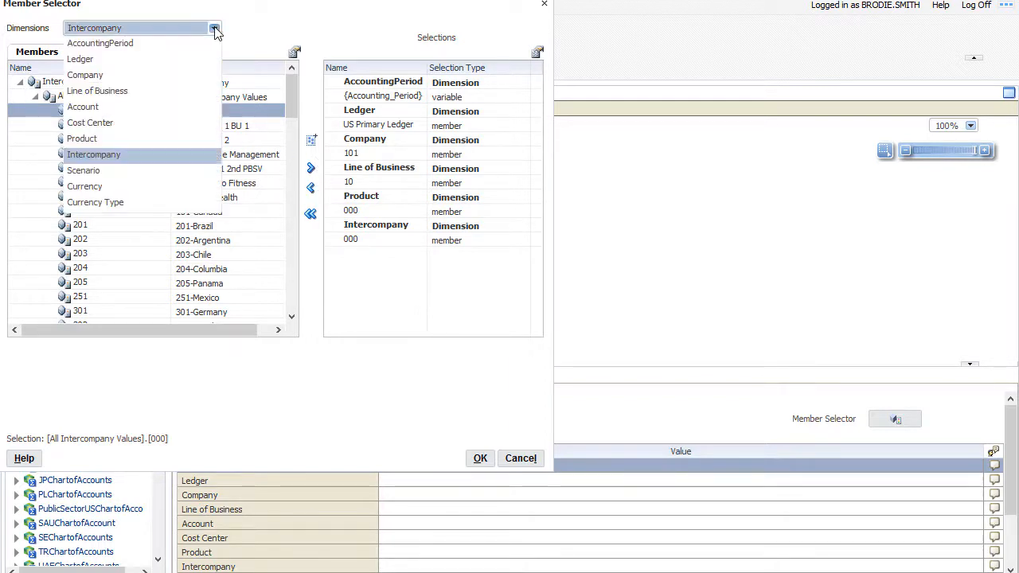
left_click(195, 186)
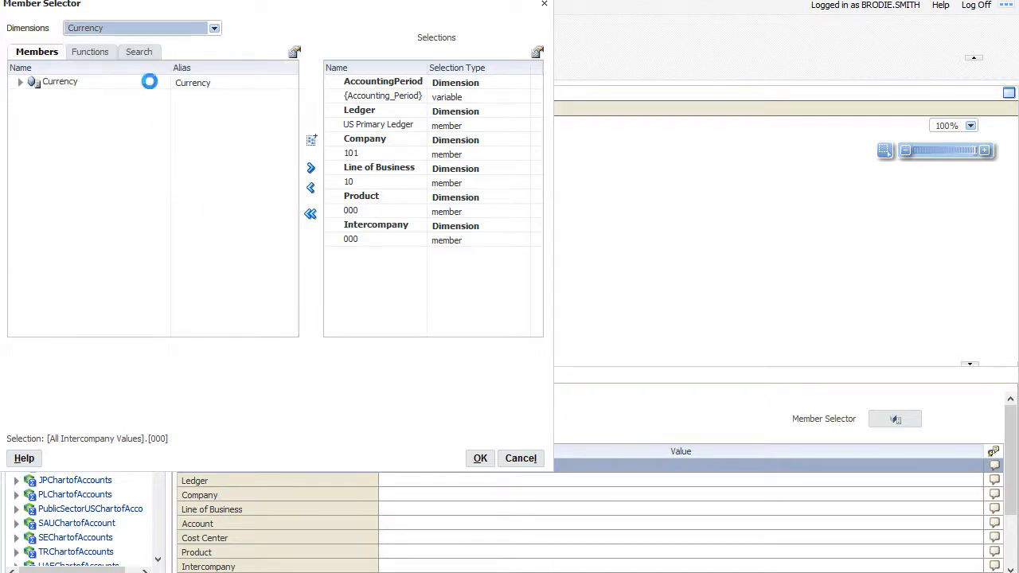
left_click(138, 53)
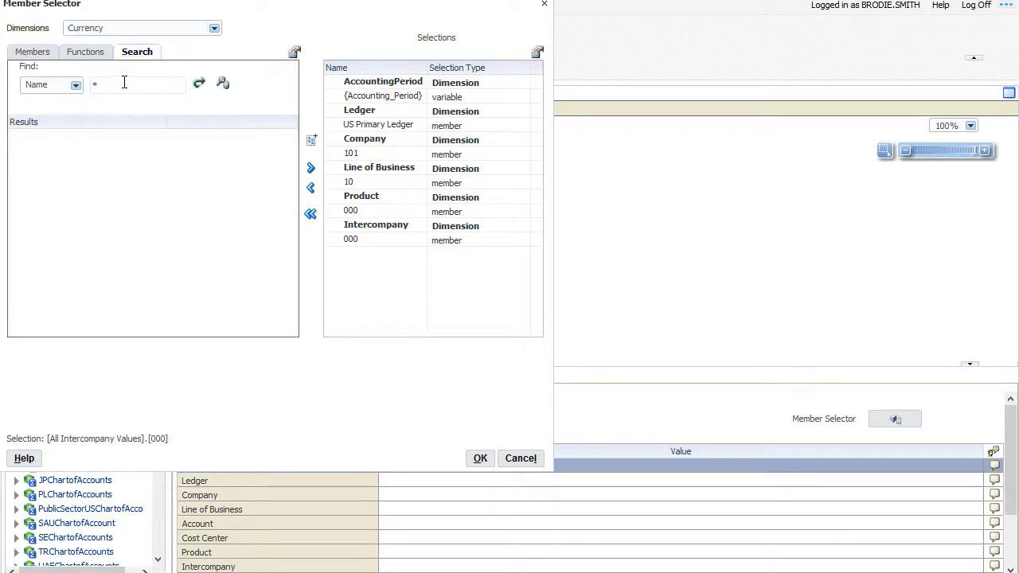
double_click(95, 84)
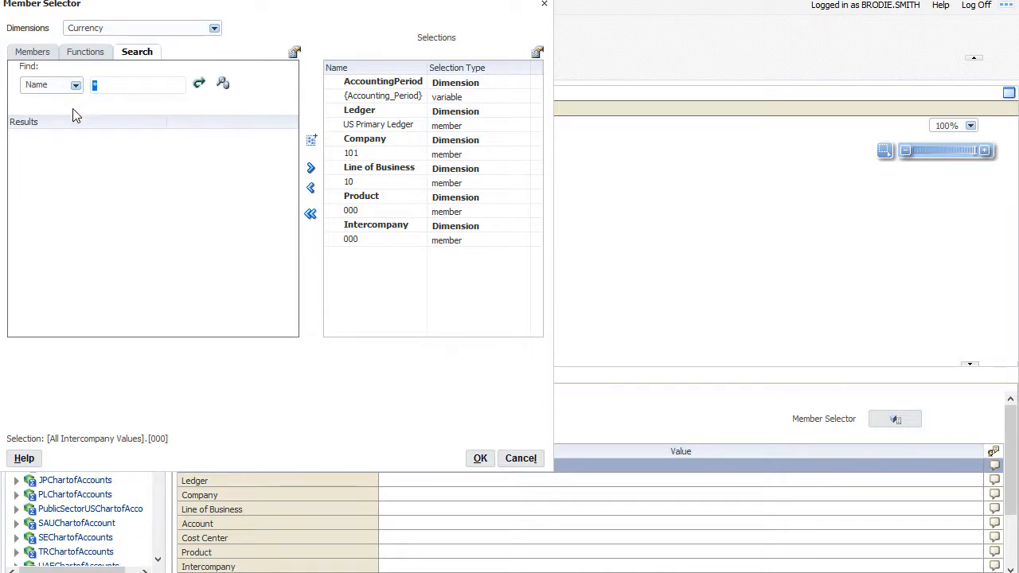
type("USD")
left_click(199, 83)
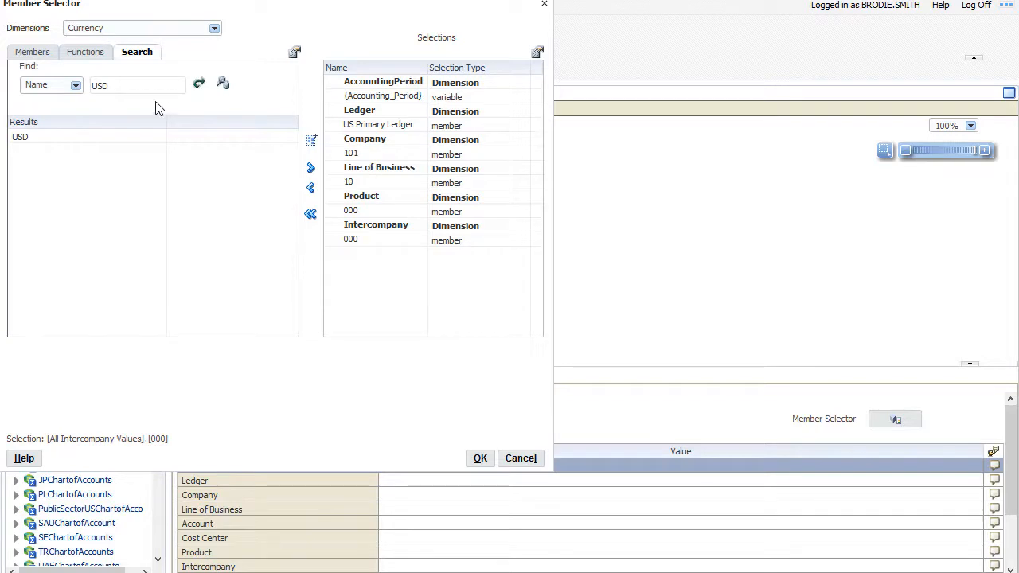
left_click(135, 143)
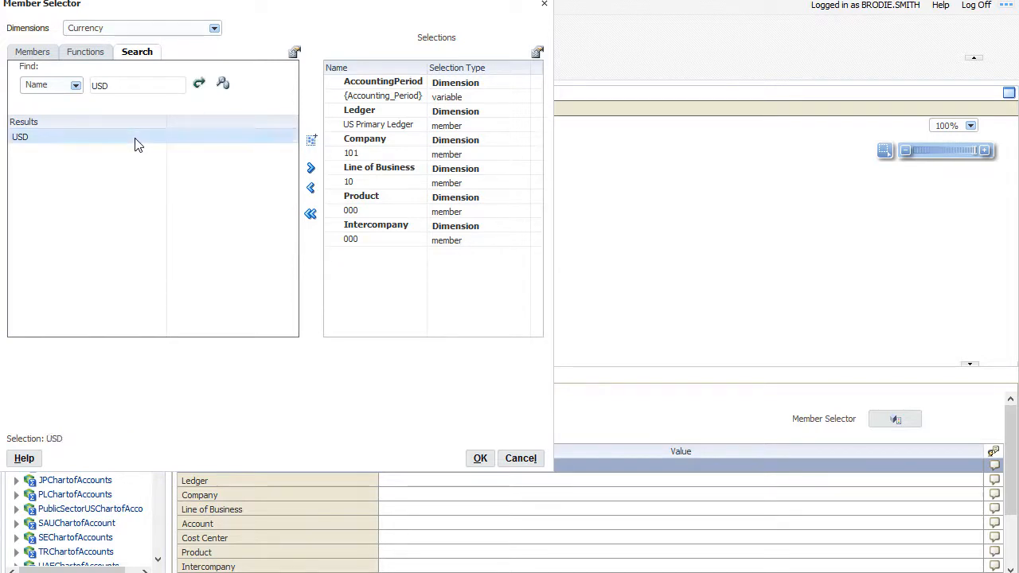
left_click(311, 169)
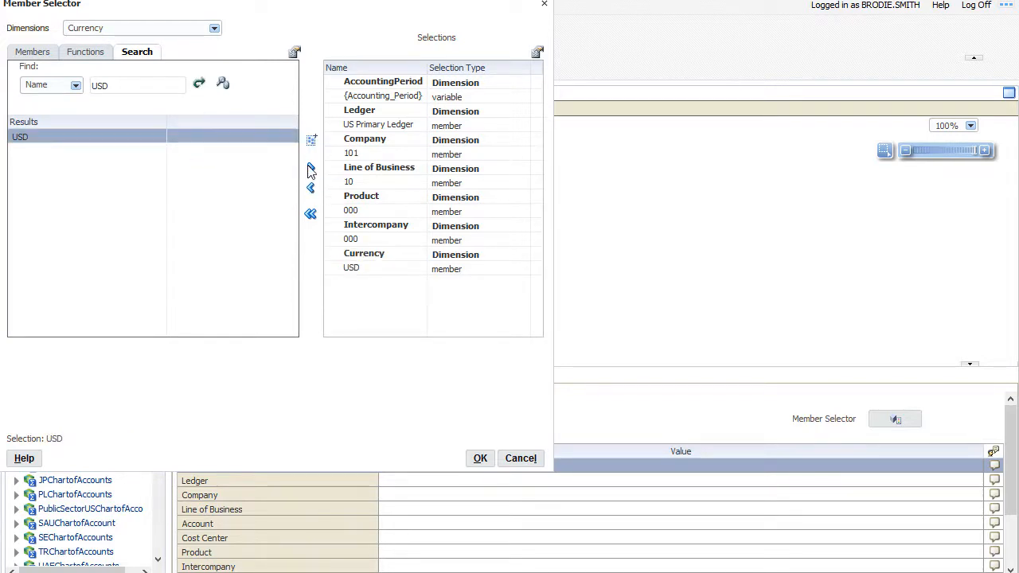
Add the Total member for the Currency Type dimension and apply all selections to the point of view.
left_click(213, 28)
left_click(182, 205)
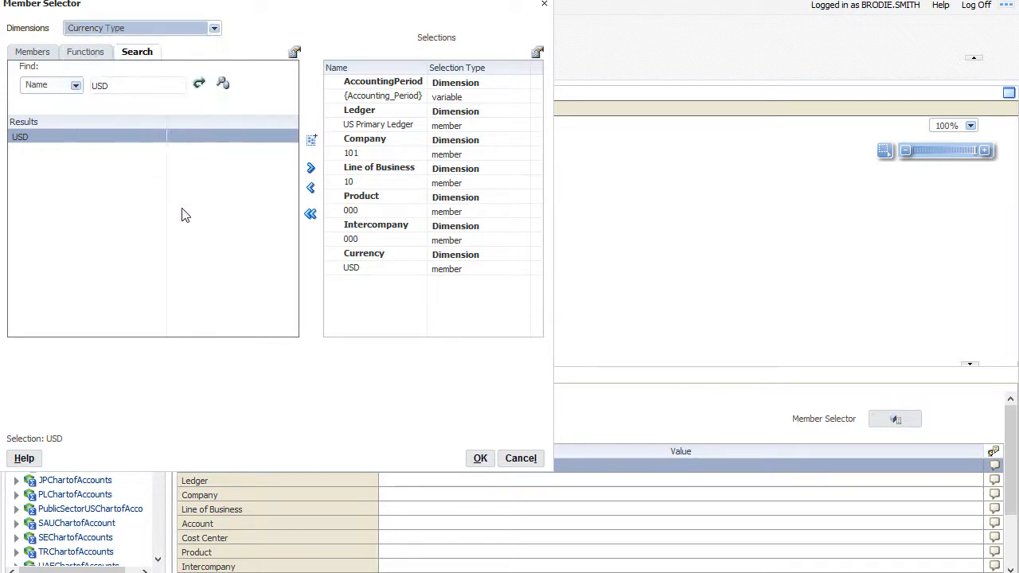
left_click(37, 53)
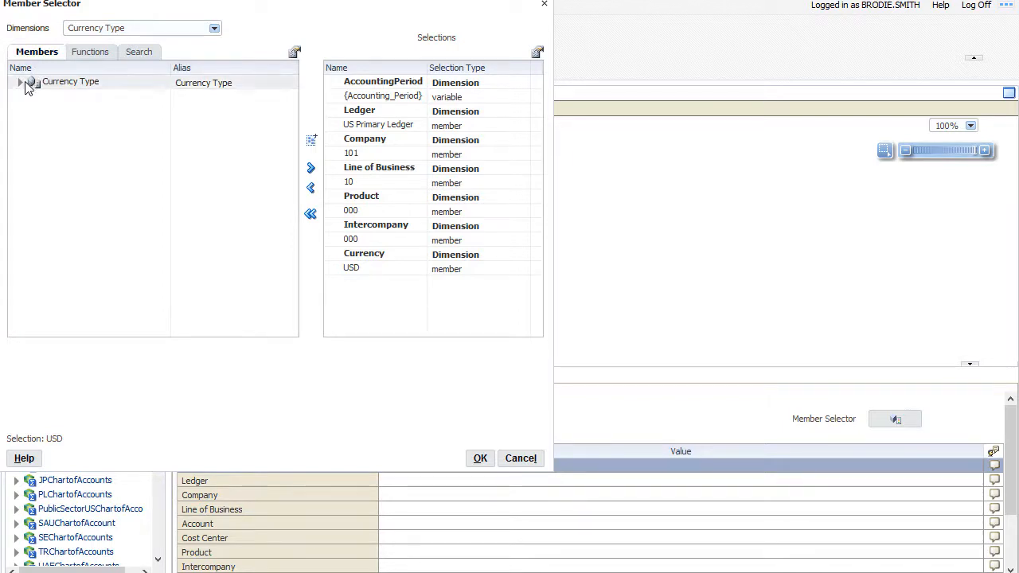
left_click(21, 82)
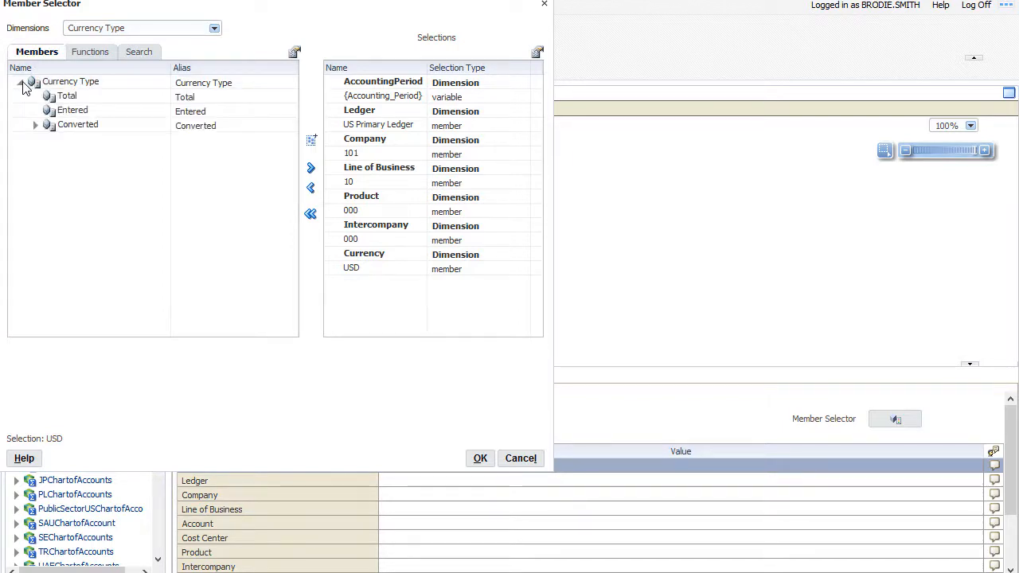
left_click(65, 97)
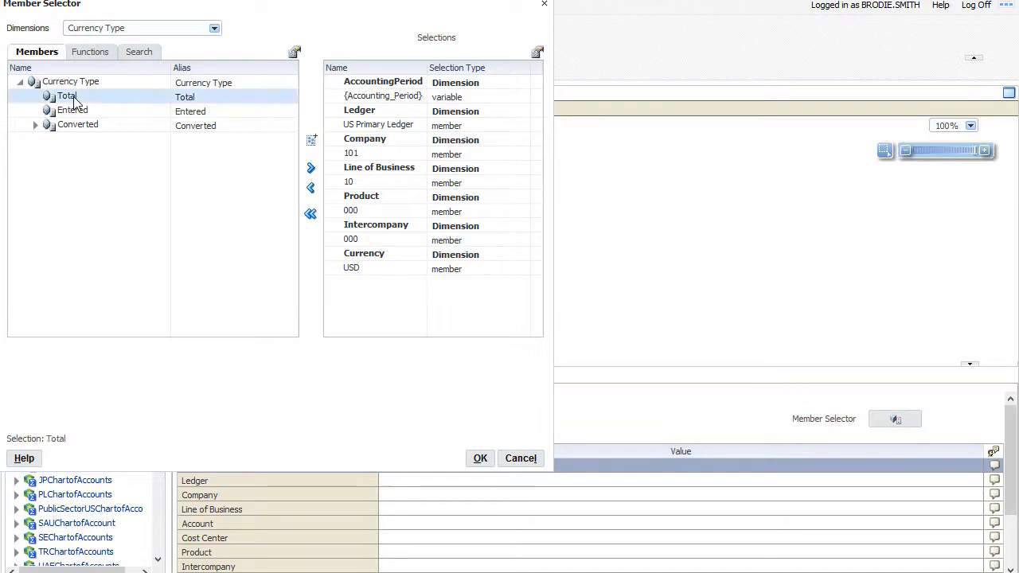
left_click(312, 169)
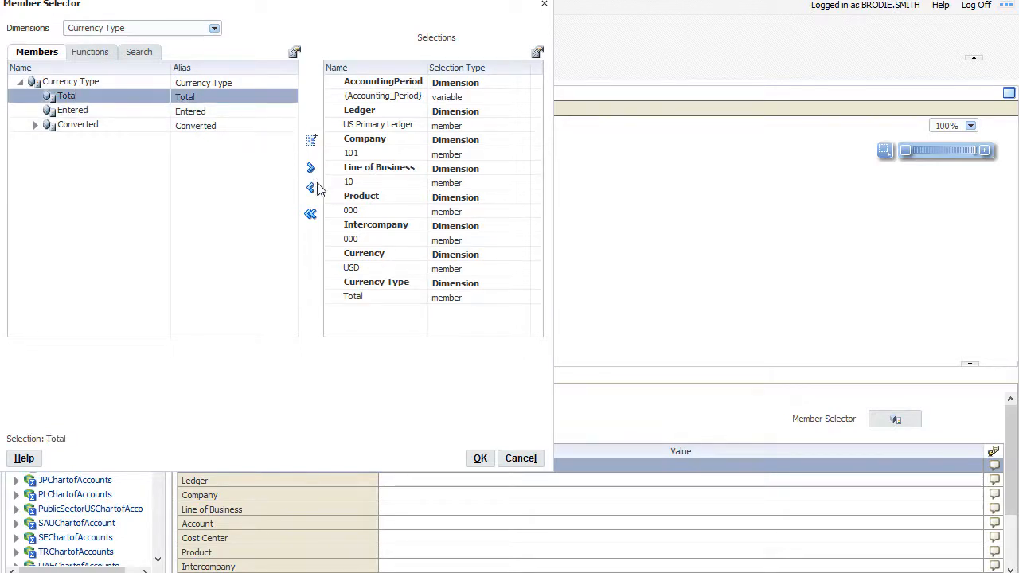
left_click(480, 460)
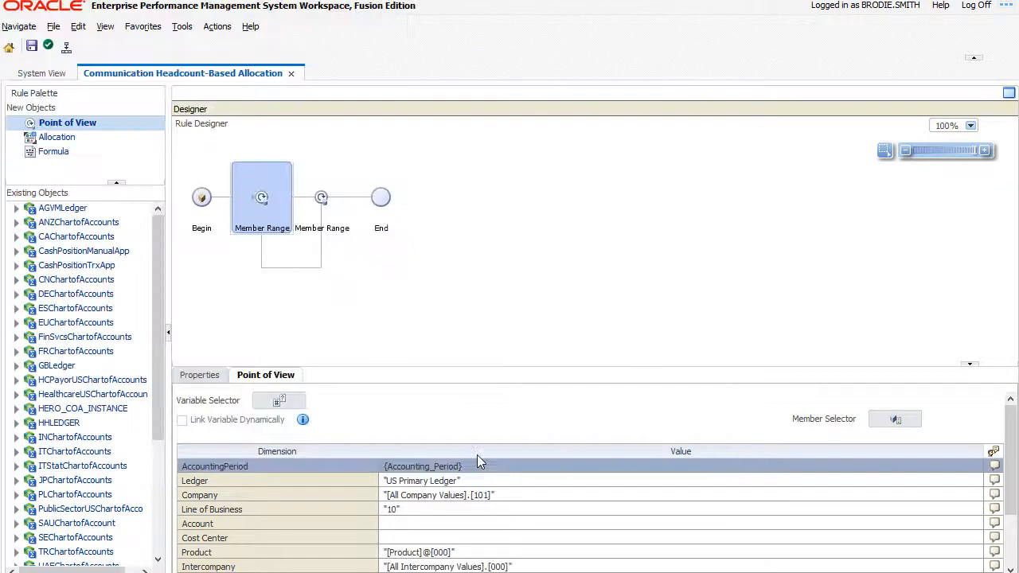
left_click_drag(1010, 488, 1011, 538)
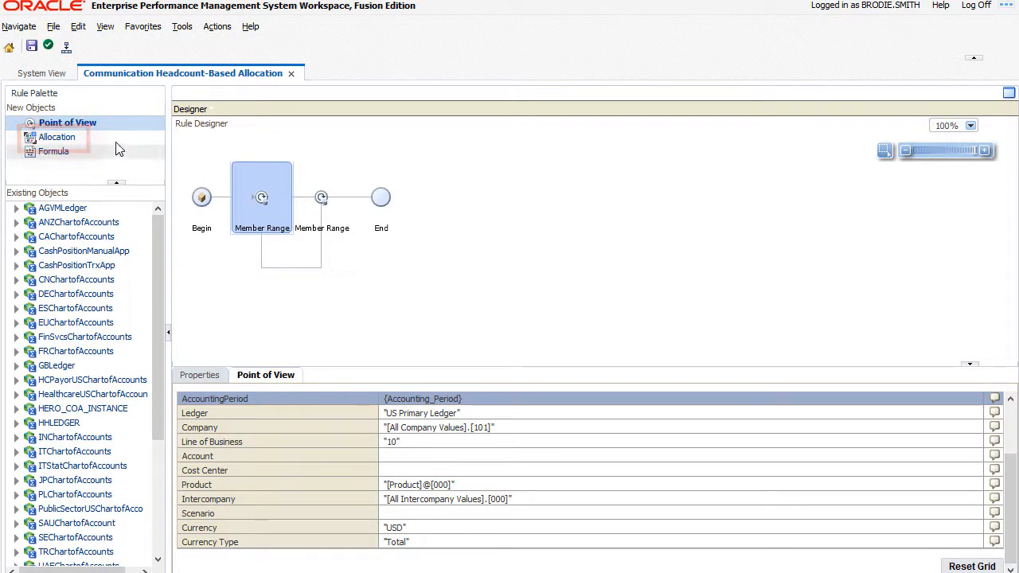
Insert an Allocation object inside the member range loop and advance the Allocate Wizard to its Source page without fixing further dimensions.
left_click(85, 136)
left_click_drag(86, 139, 318, 205)
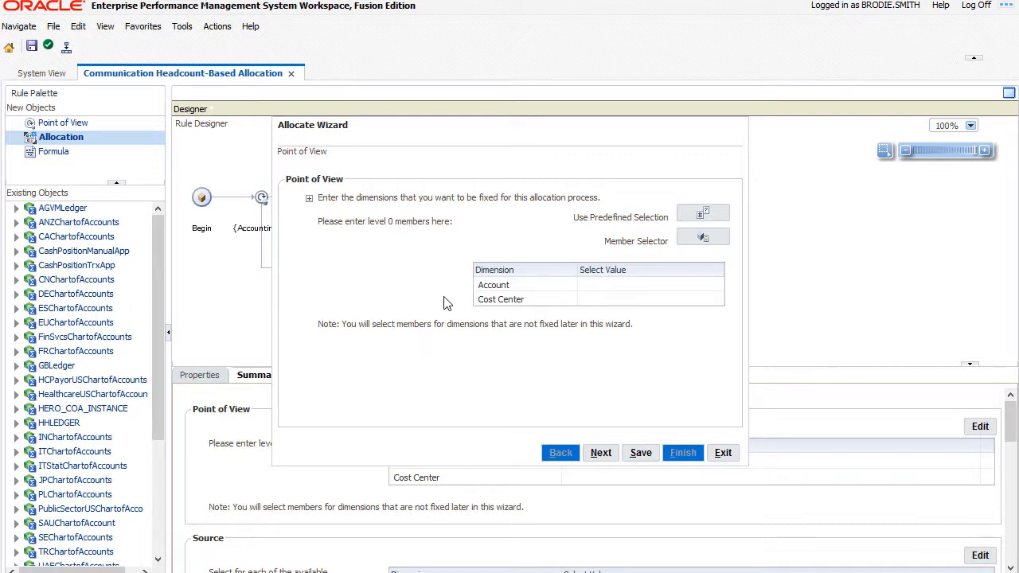
left_click(595, 454)
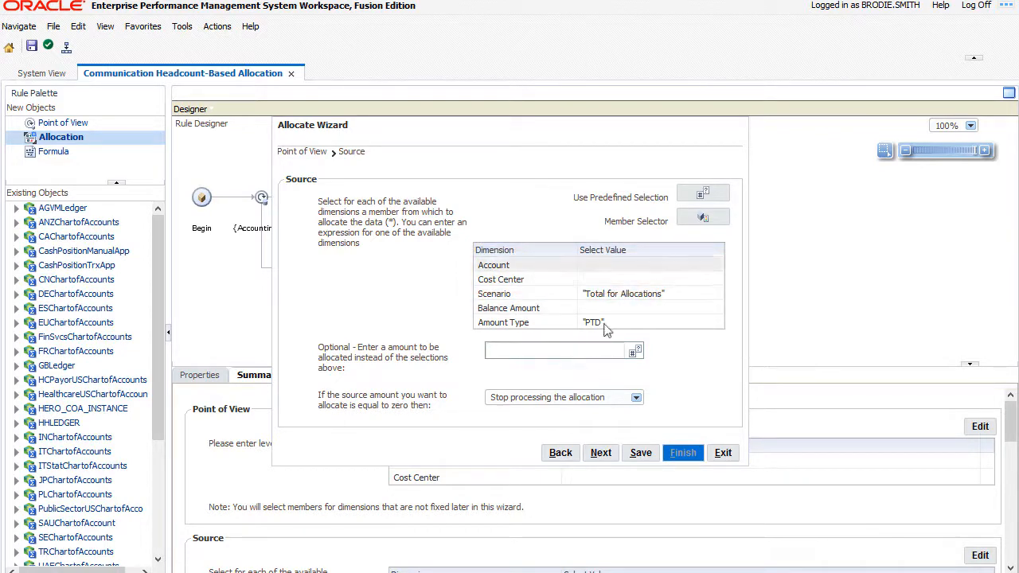
In the Member Selector for the allocation source, find account 64510 by name and add it for the Account dimension.
left_click(704, 215)
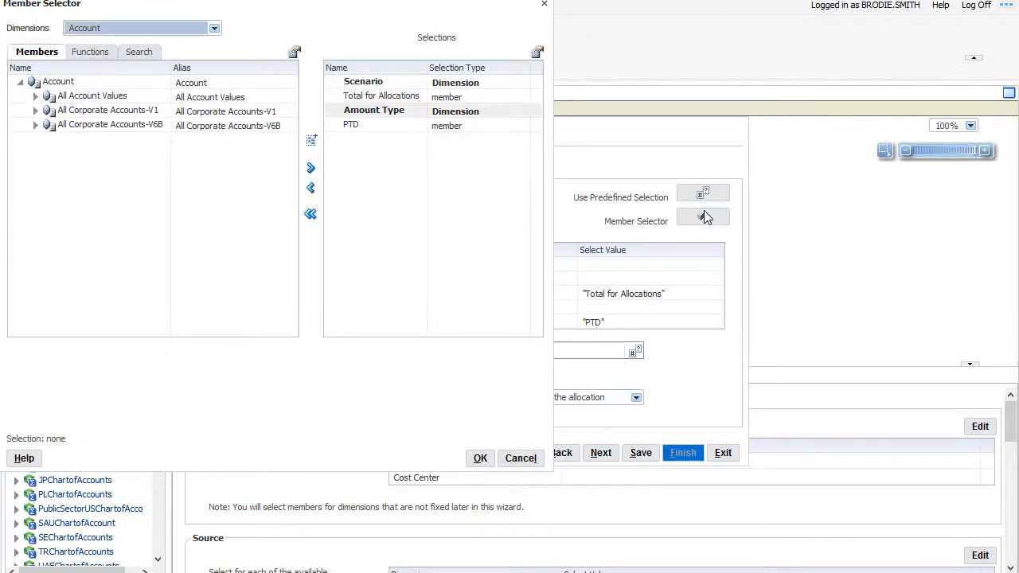
left_click(140, 54)
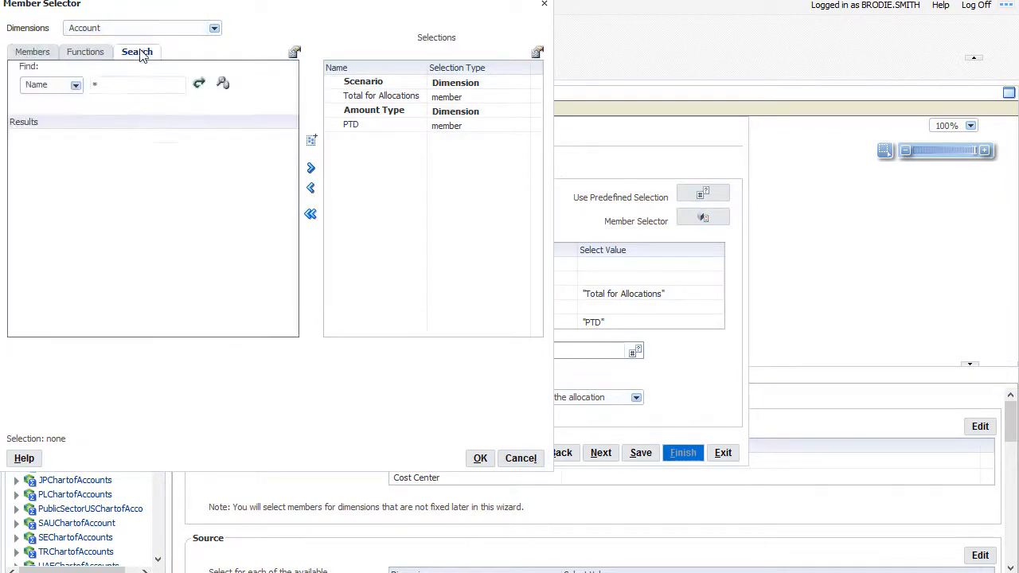
left_click(157, 86)
type("64510")
left_click(199, 84)
left_click(161, 138)
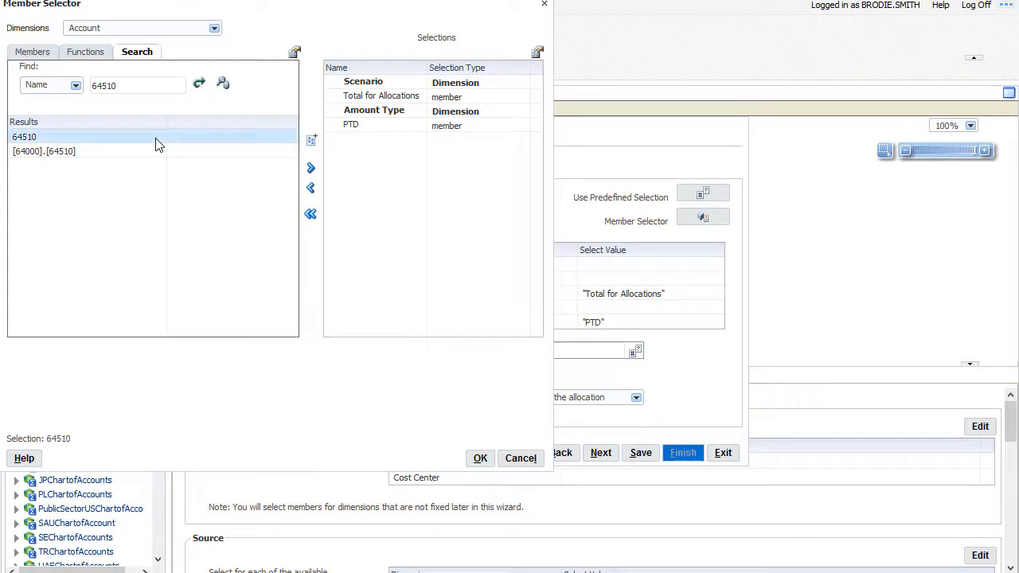
left_click(310, 168)
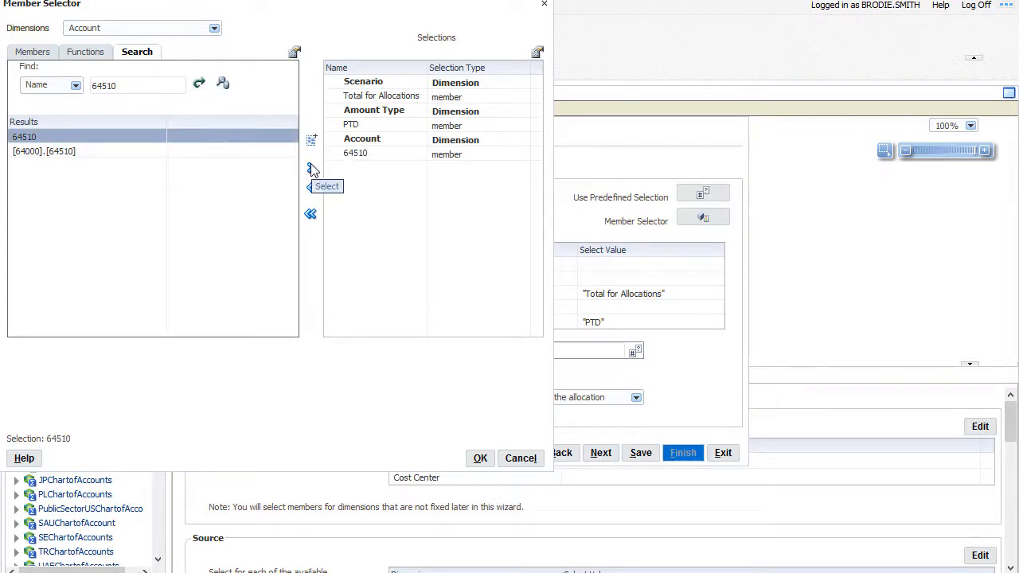
Find 000 in the Cost Center dimension, add the All Cost Center Values member, and apply the source selections.
left_click(214, 28)
left_click(193, 65)
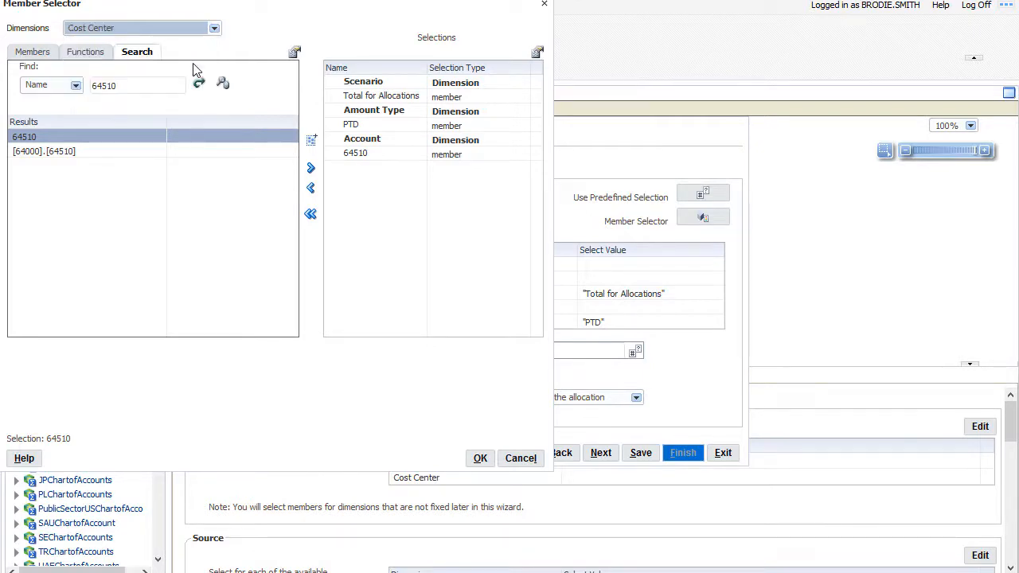
double_click(104, 85)
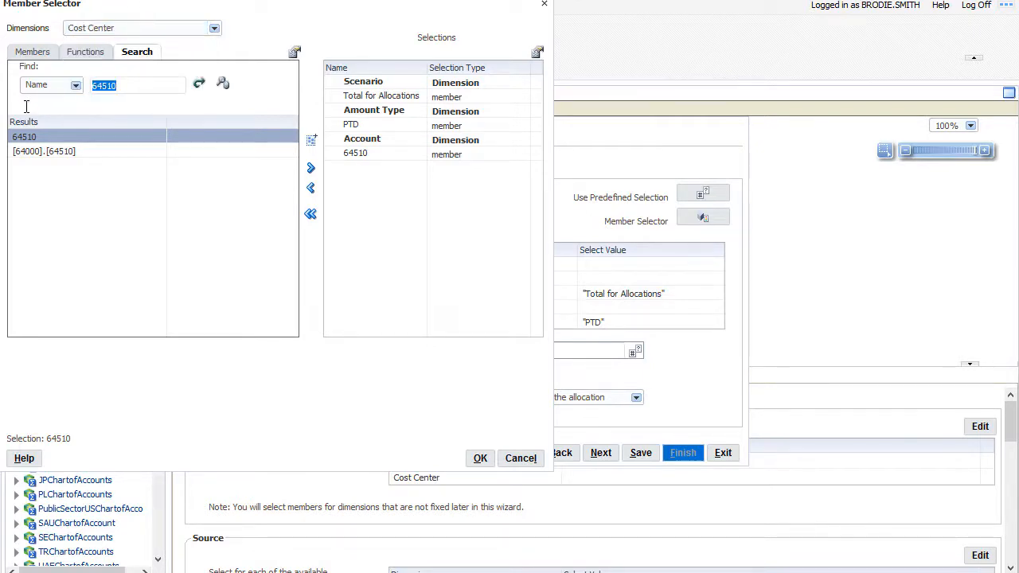
type("000")
left_click(199, 84)
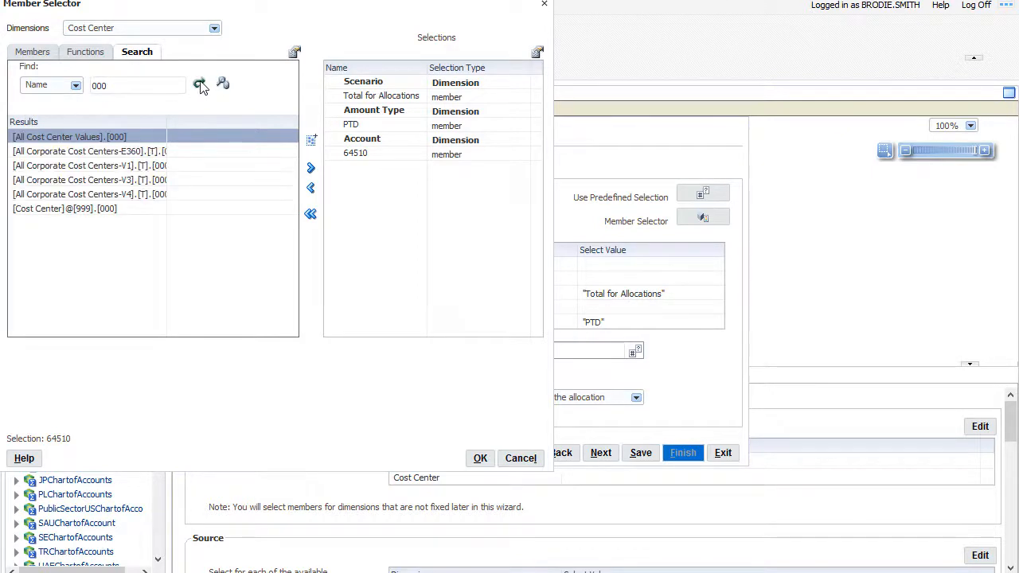
left_click(310, 170)
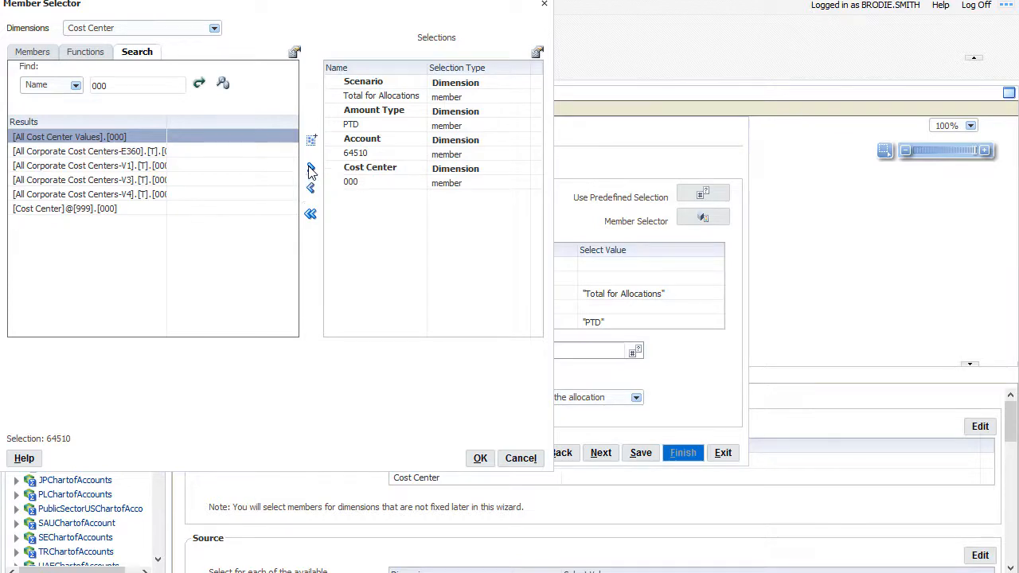
left_click(480, 458)
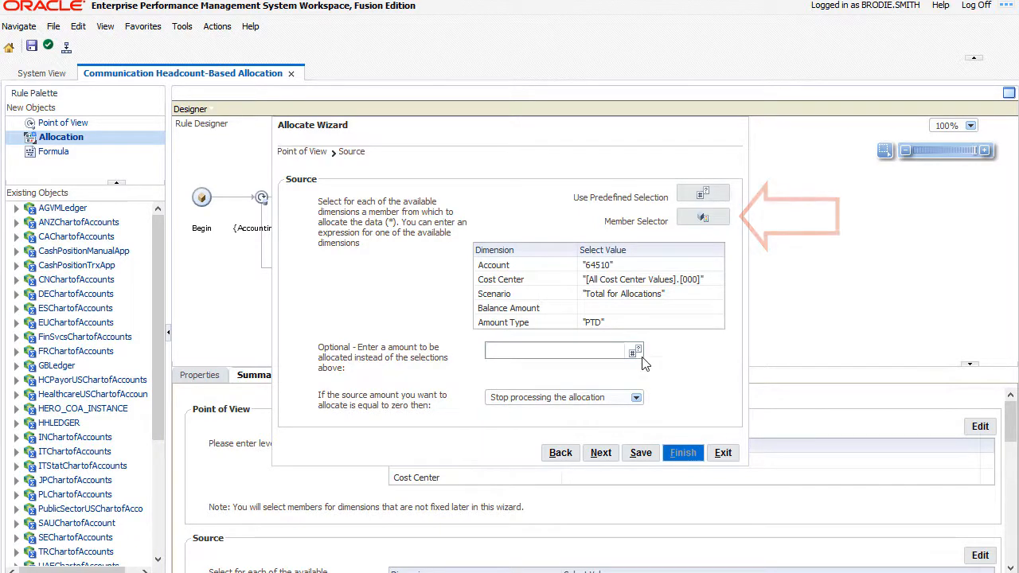
Reopen the source member selection and set the Scenario dimension to Actual.
left_click(703, 218)
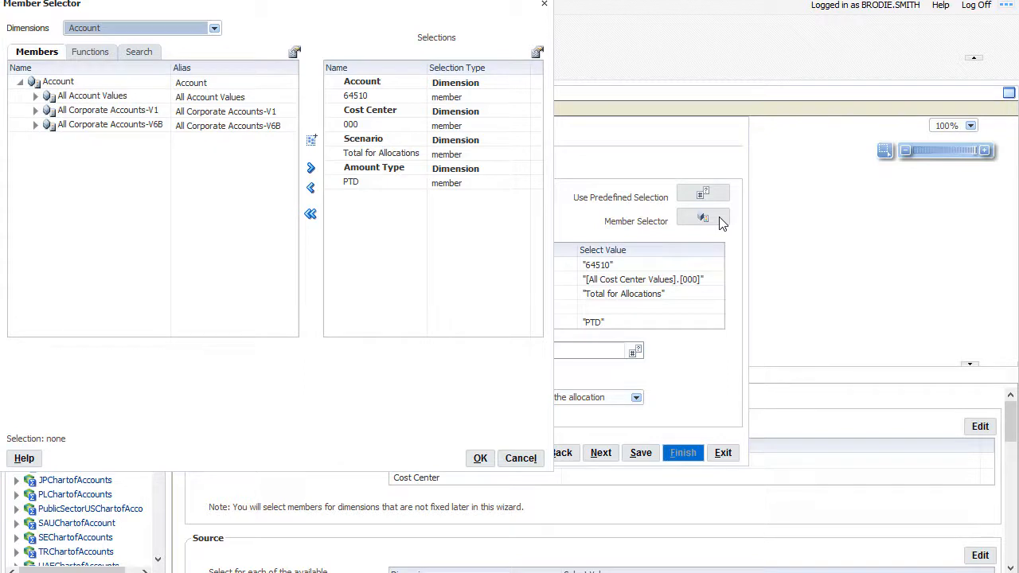
left_click(214, 28)
left_click(195, 70)
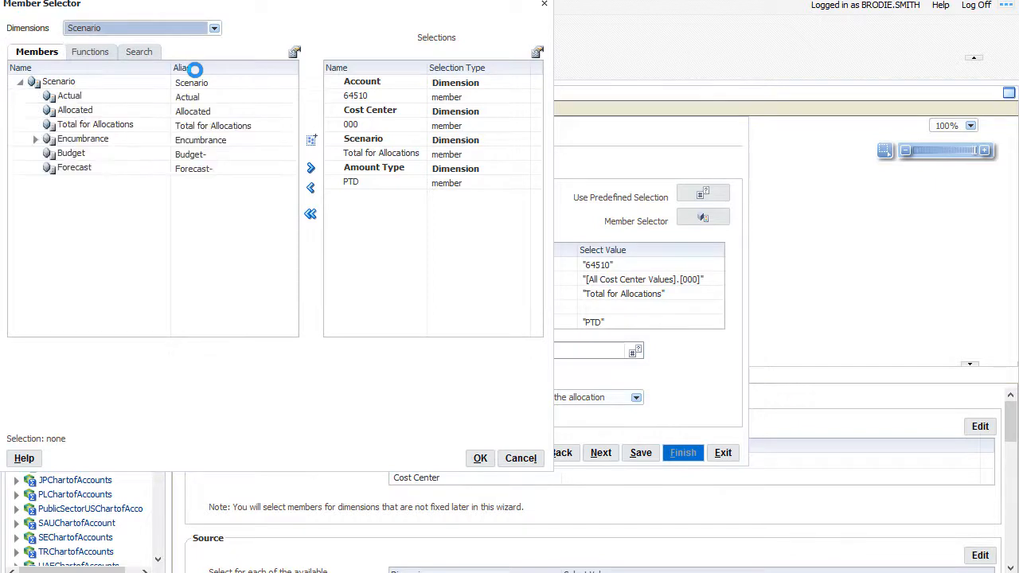
left_click(150, 97)
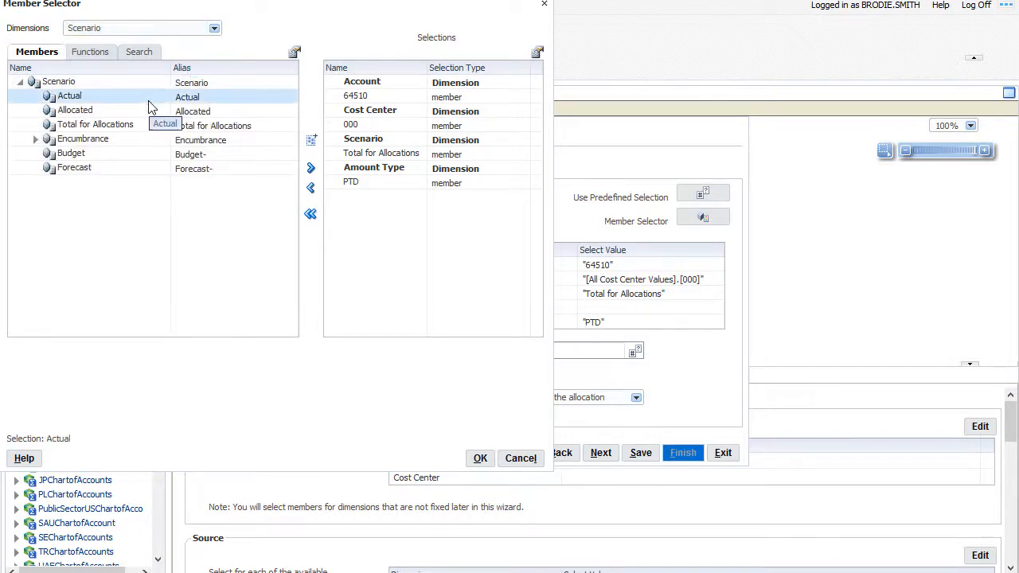
left_click(310, 168)
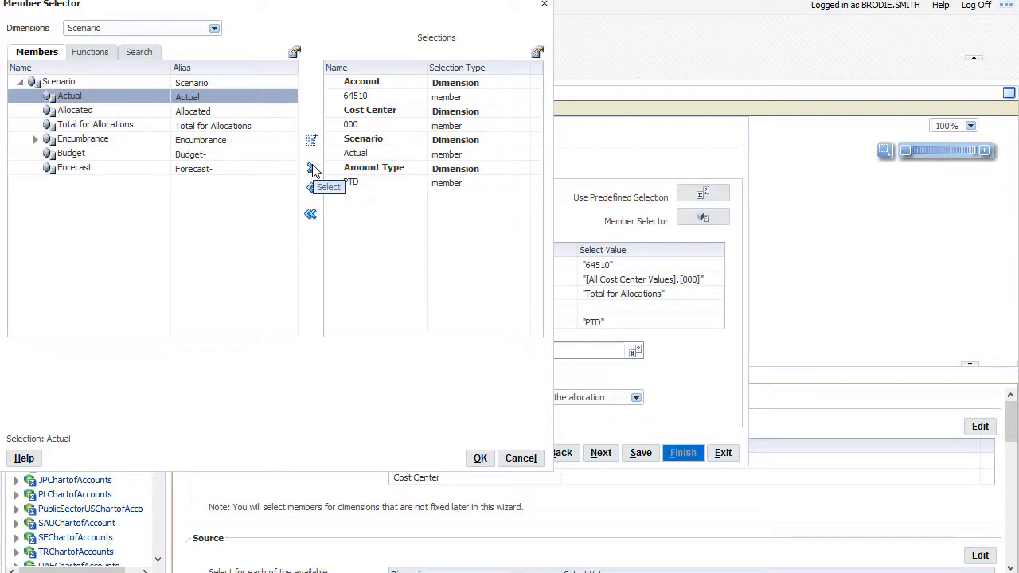
Add Period Activity to the source selections for the Balance Amount dimension.
left_click(214, 28)
left_click(187, 92)
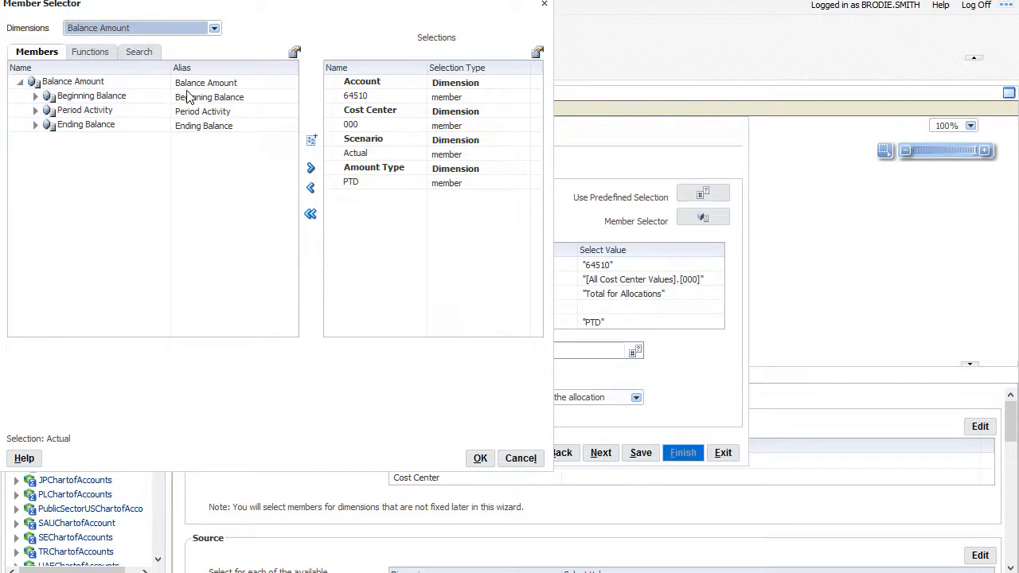
left_click(149, 115)
left_click(310, 168)
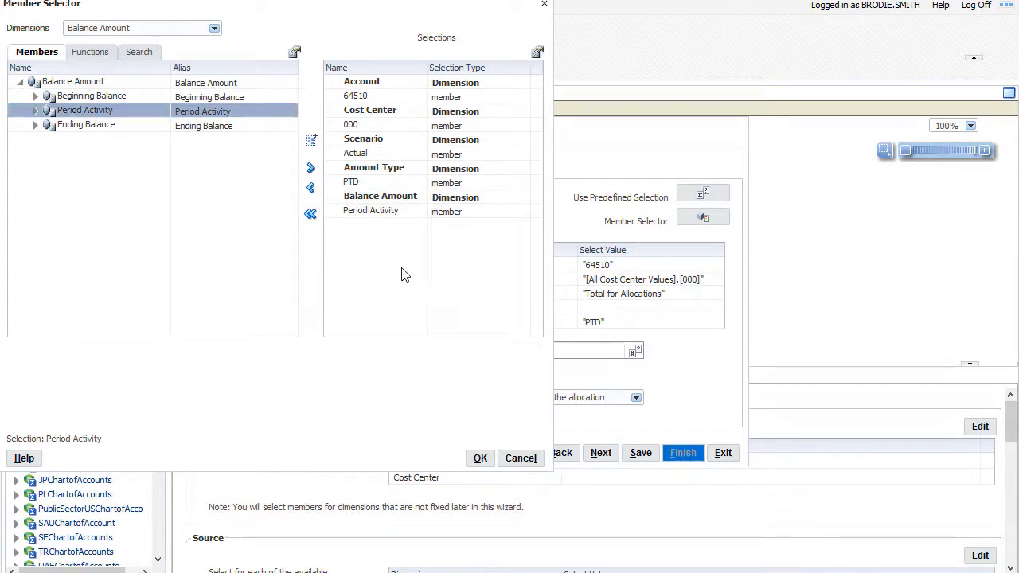
Apply the source member selections and open the member selection for the allocation range's Cost Center dimension.
left_click(480, 459)
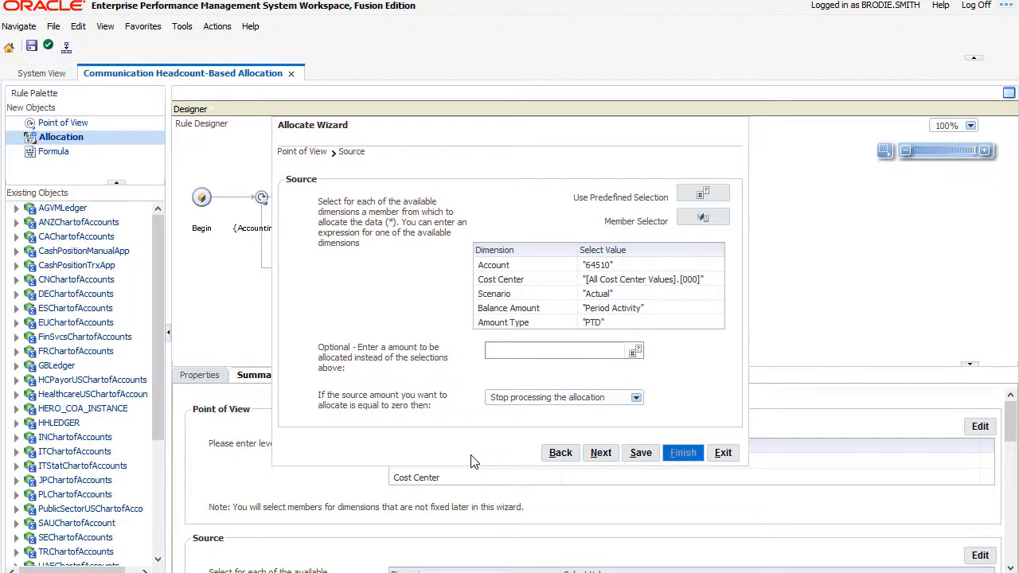
left_click(599, 461)
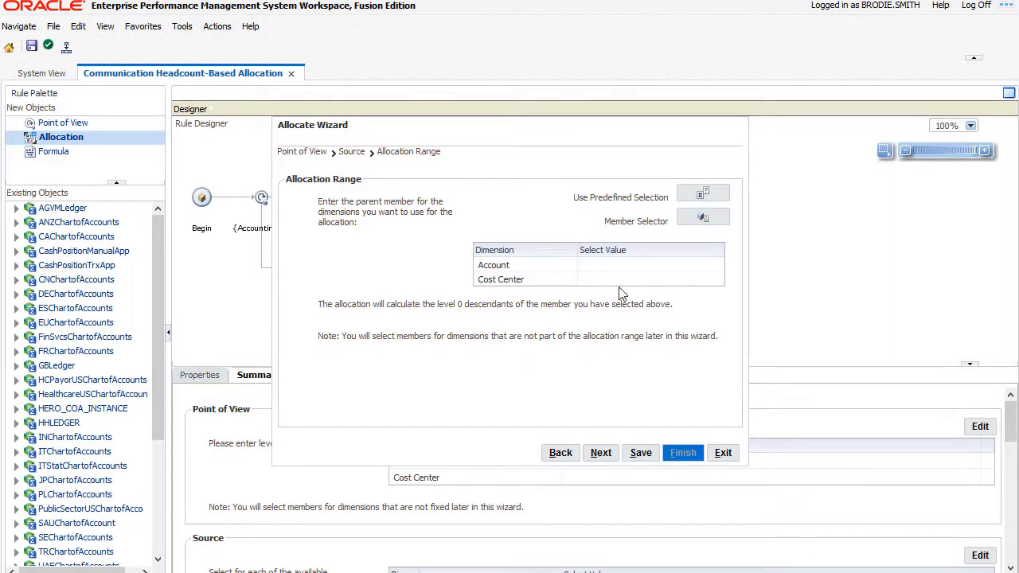
left_click(649, 279)
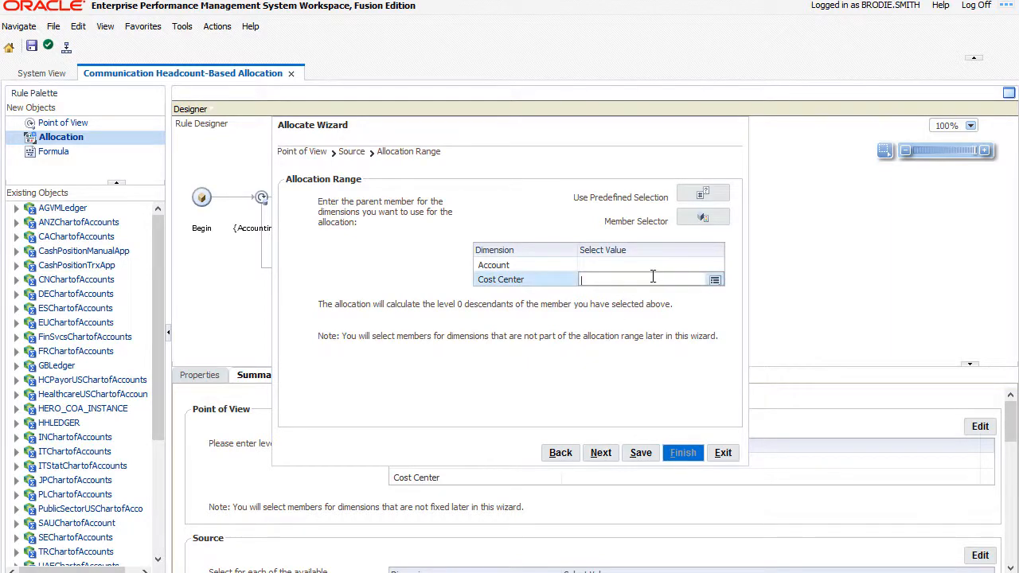
left_click(716, 280)
left_click(737, 319)
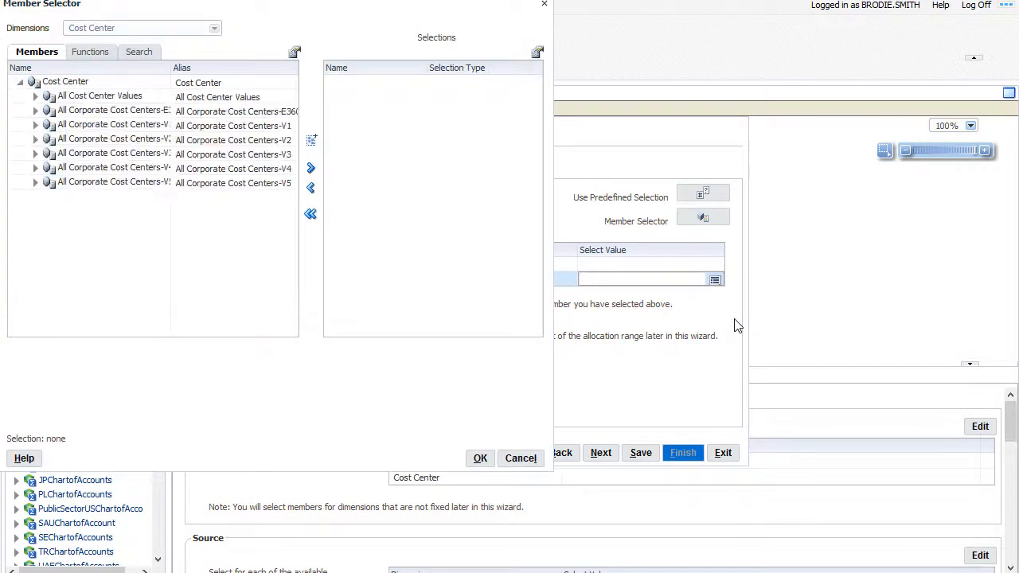
left_click(204, 80)
left_click_drag(172, 67, 211, 65)
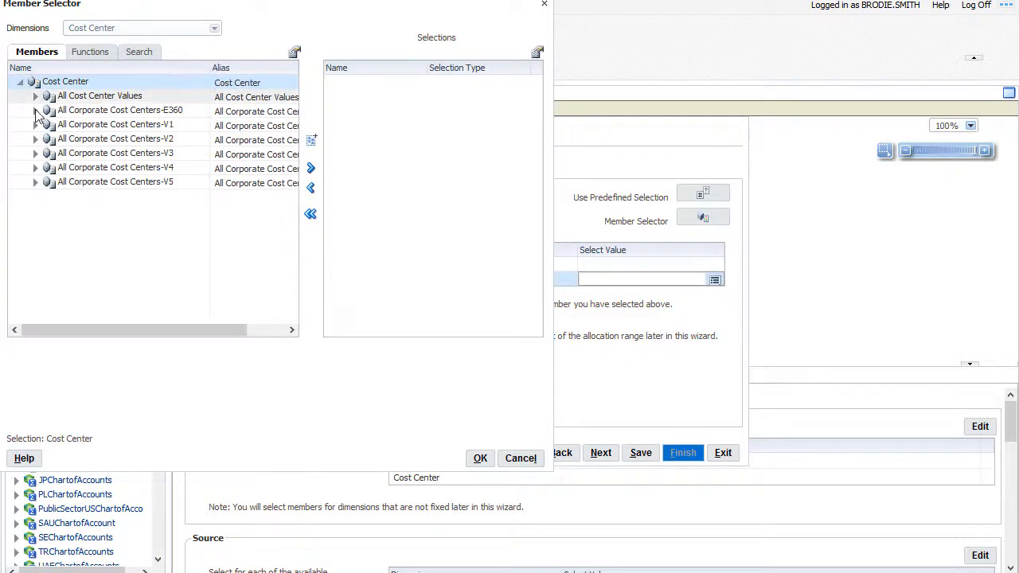
Set the allocation range's Cost Center to member 700 under T in All Corporate Cost Centers-E360, and proceed to the target definition.
left_click(35, 112)
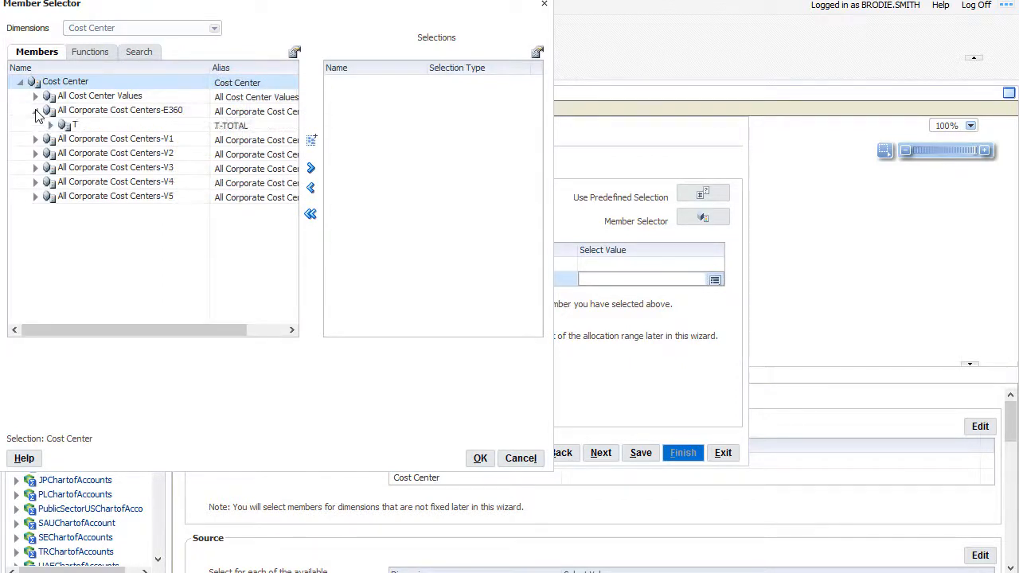
left_click(51, 126)
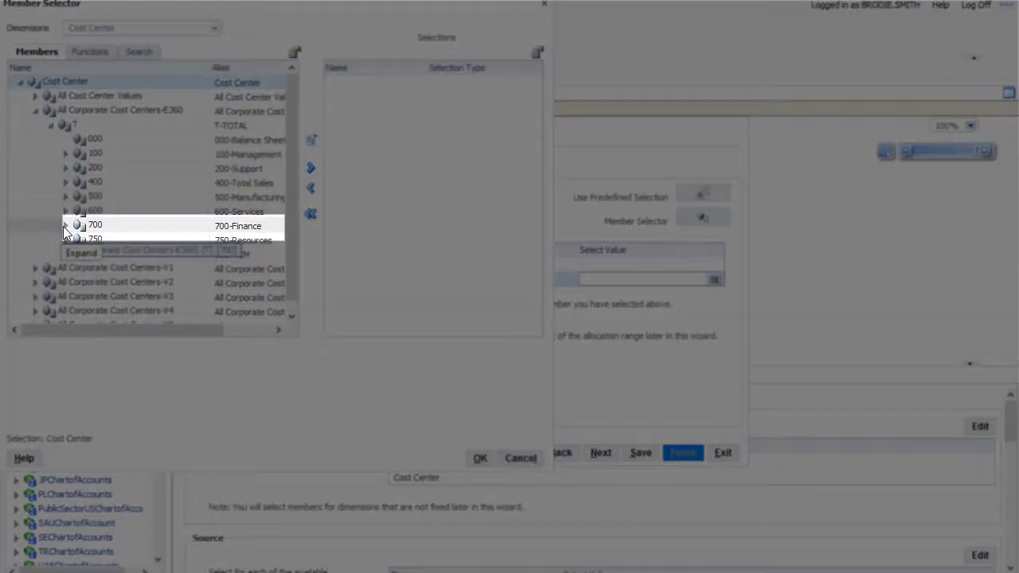
left_click(64, 226)
left_click(124, 227)
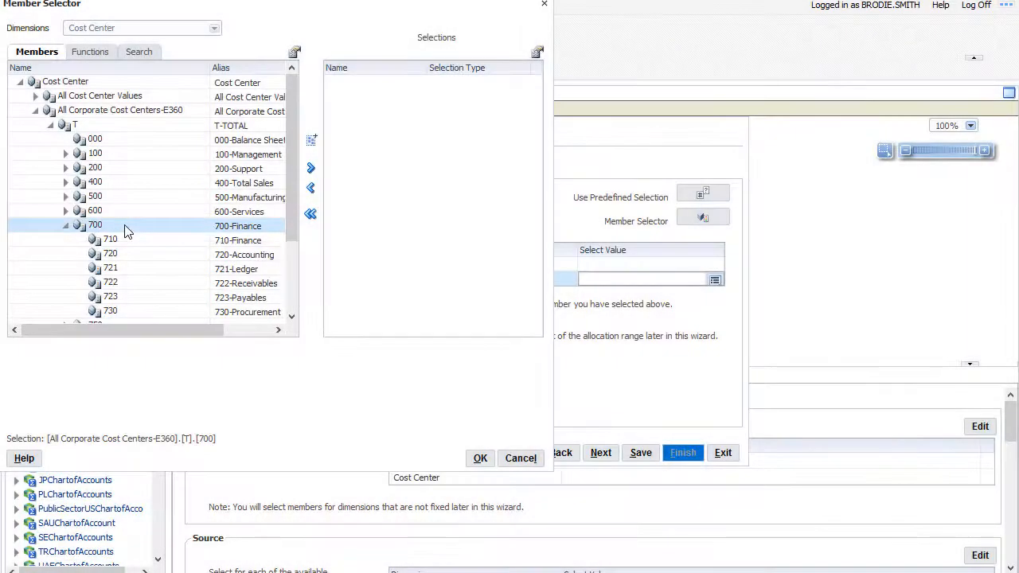
left_click(311, 169)
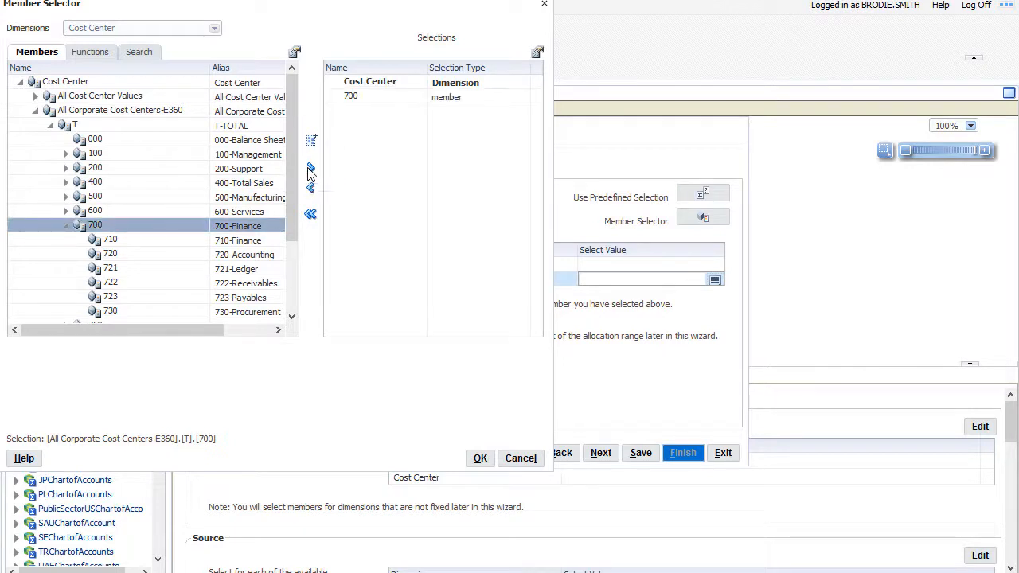
left_click(480, 458)
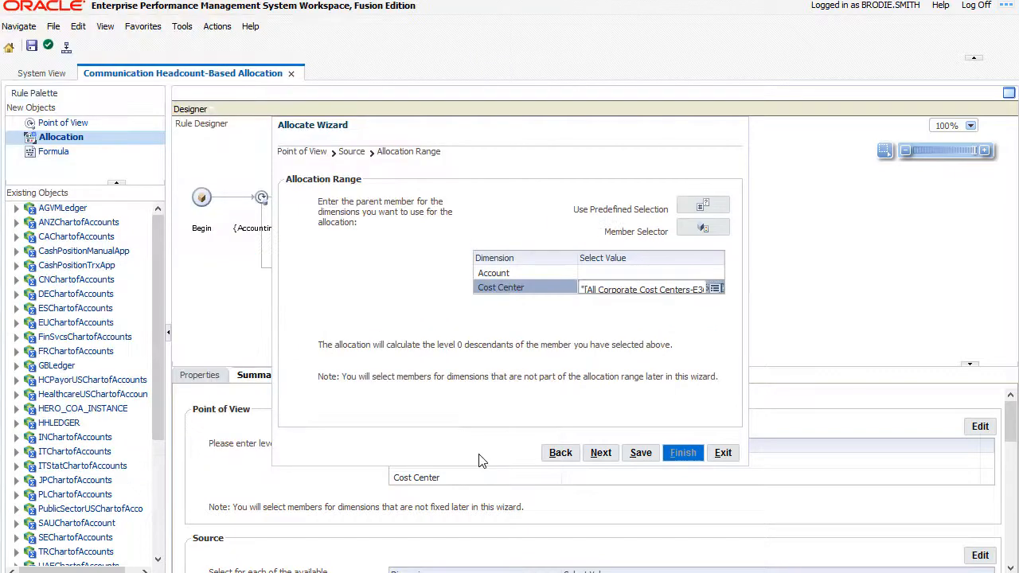
left_click(599, 453)
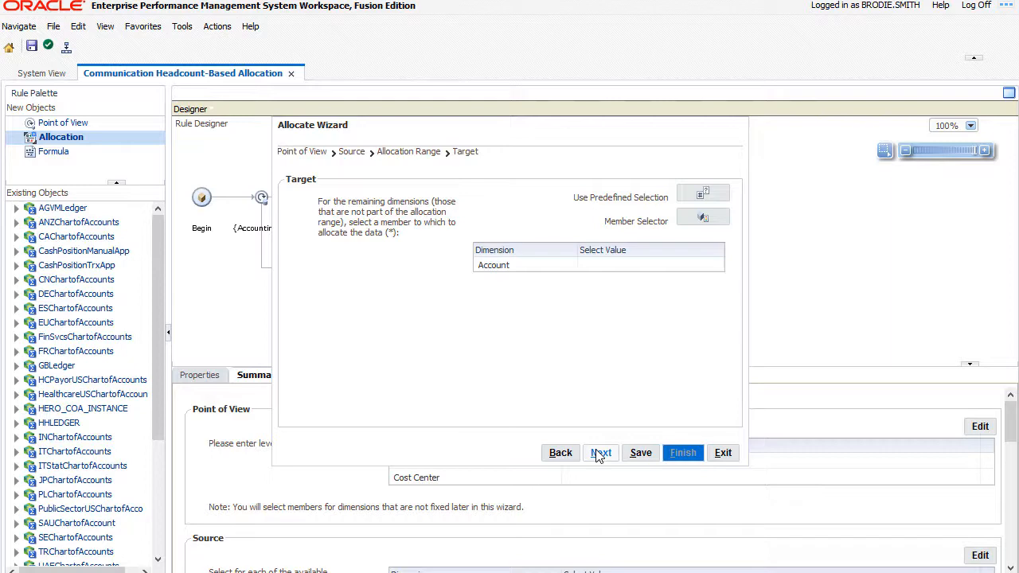
Set the allocation target's Account to "64510", including the double quotation marks, and proceed to the offset definition.
left_click(613, 265)
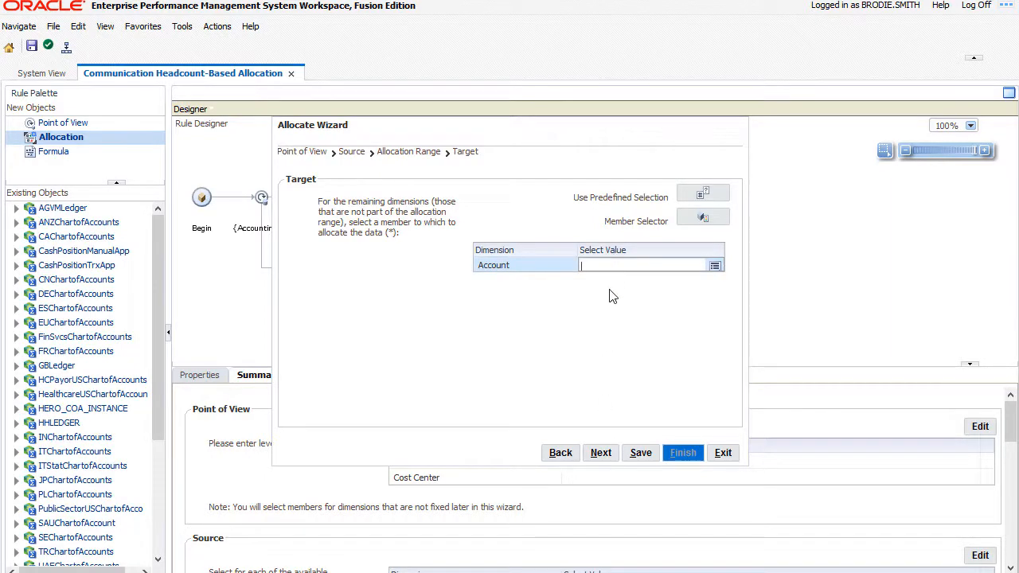
type("\"64510\"")
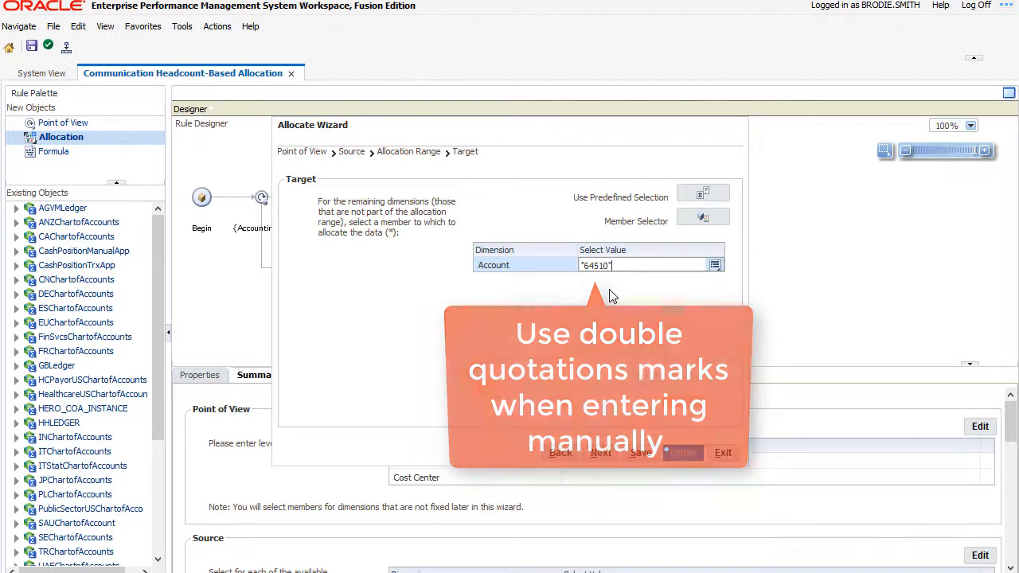
left_click(601, 454)
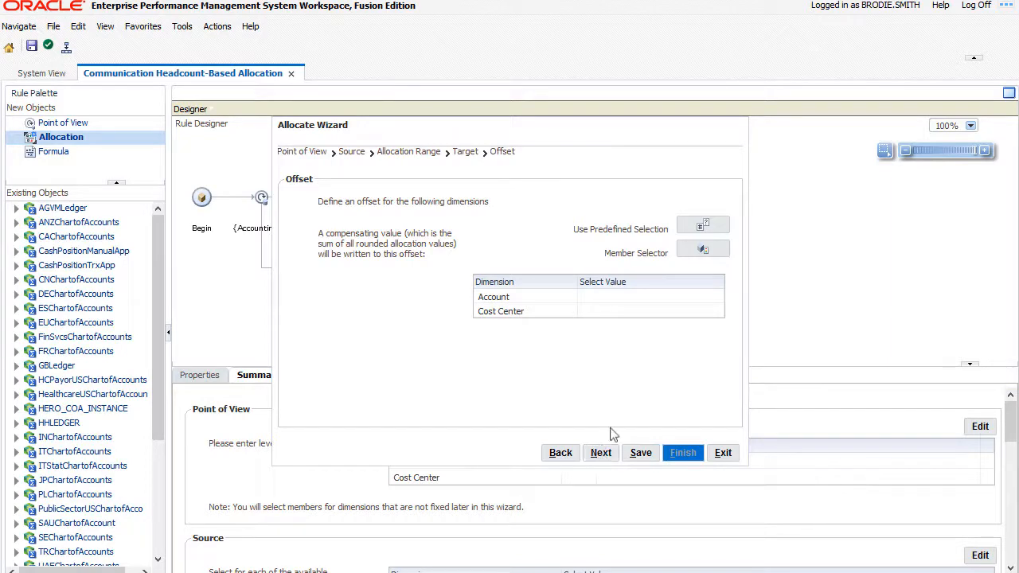
Define the offset with Account "64510" and Cost Center "[All Cost Center Values].[000]", and proceed to the basis without excluding any members.
left_click(676, 297)
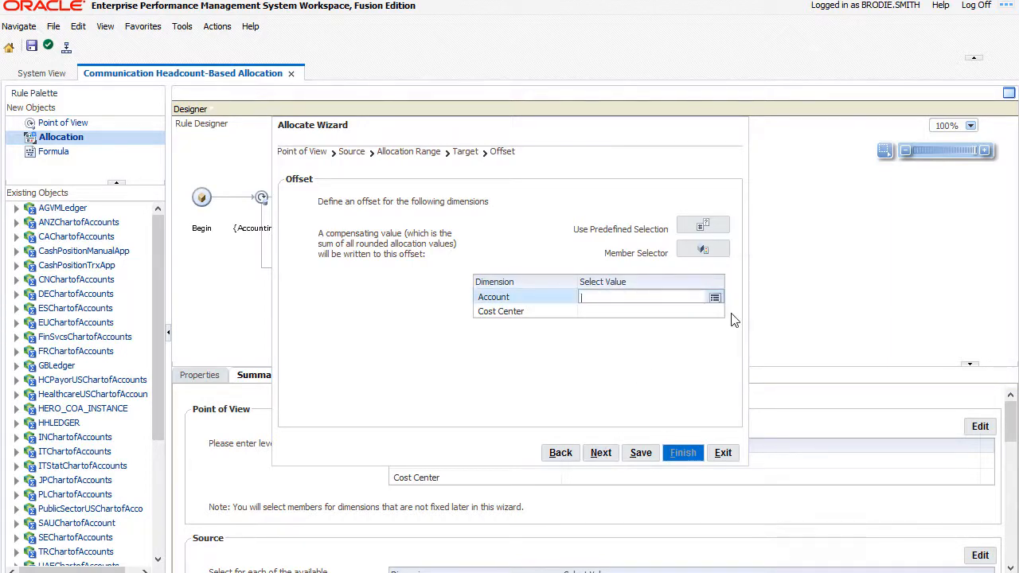
type("\"64510")
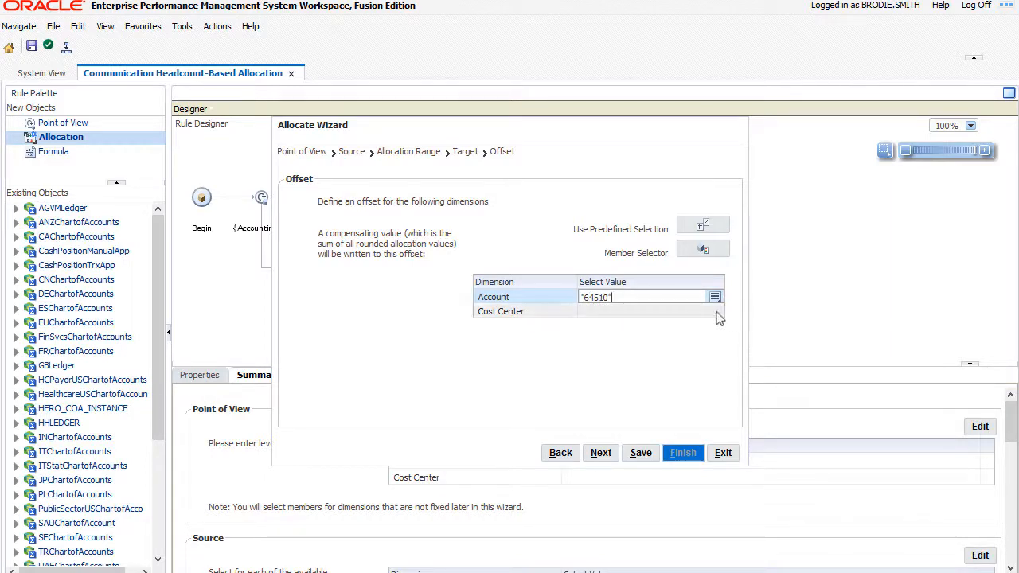
key("Return")
left_click(692, 315)
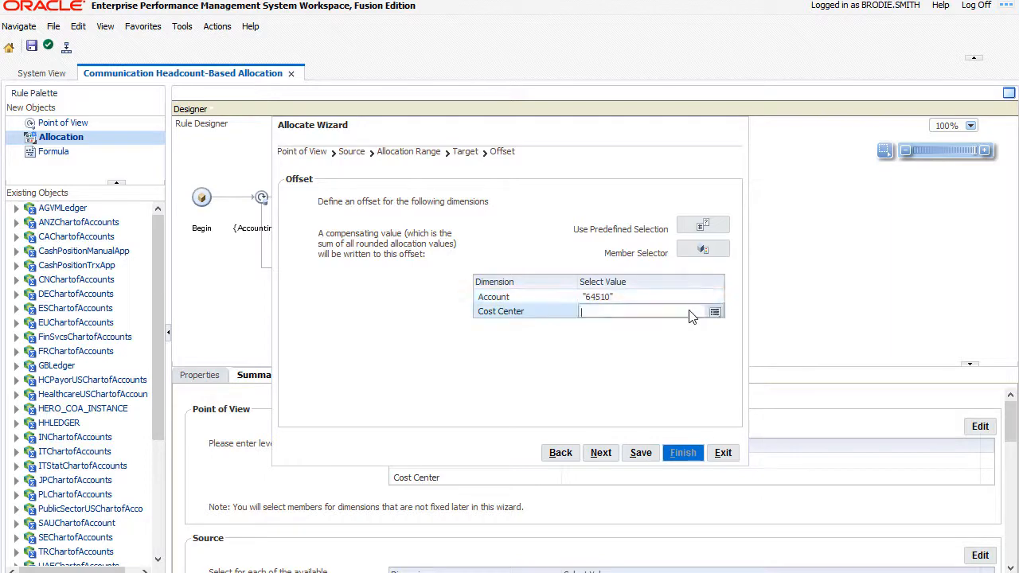
type("\"[All Cost Center Values")
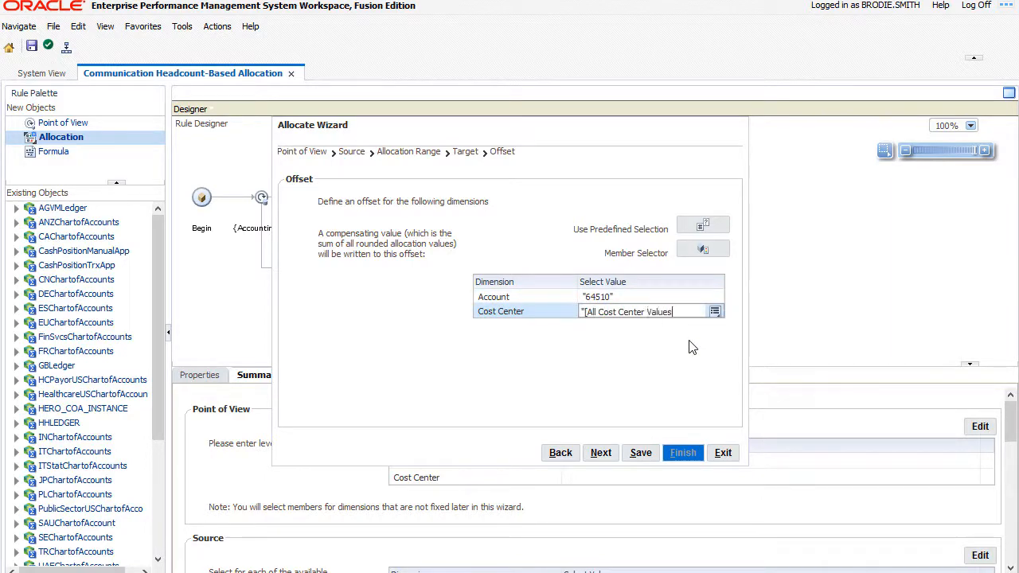
type("].[000]\"")
left_click(602, 453)
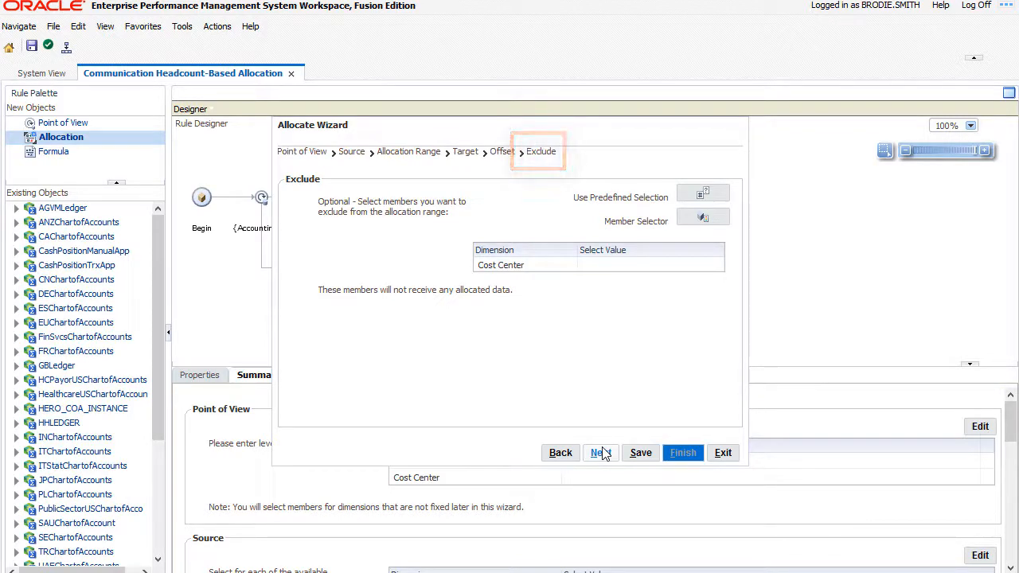
left_click(601, 454)
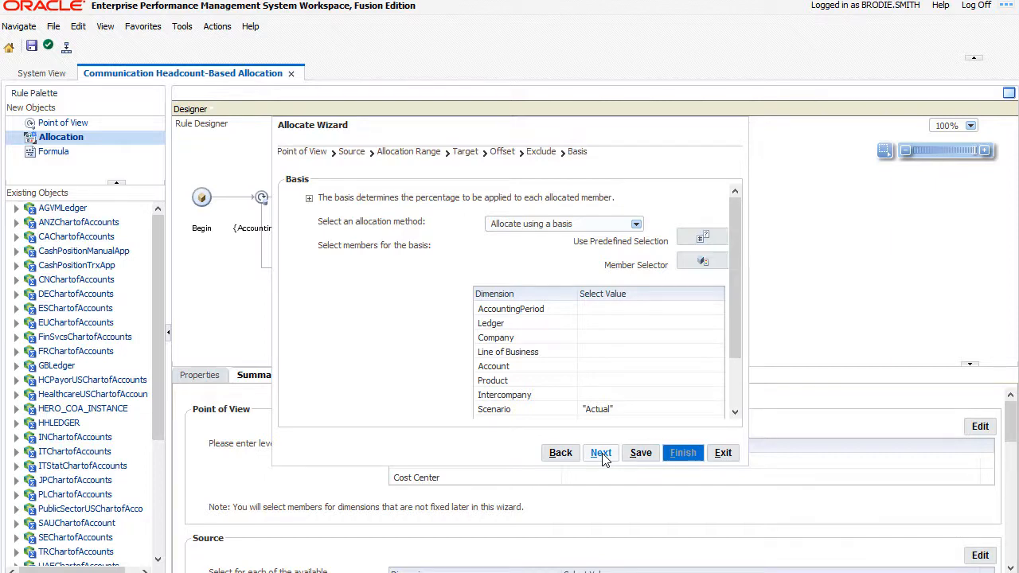
Define the allocation basis with Account "91000", Balance Amount "Period Activity" and Currency "STAT", and proceed to the basis options.
left_click(649, 365)
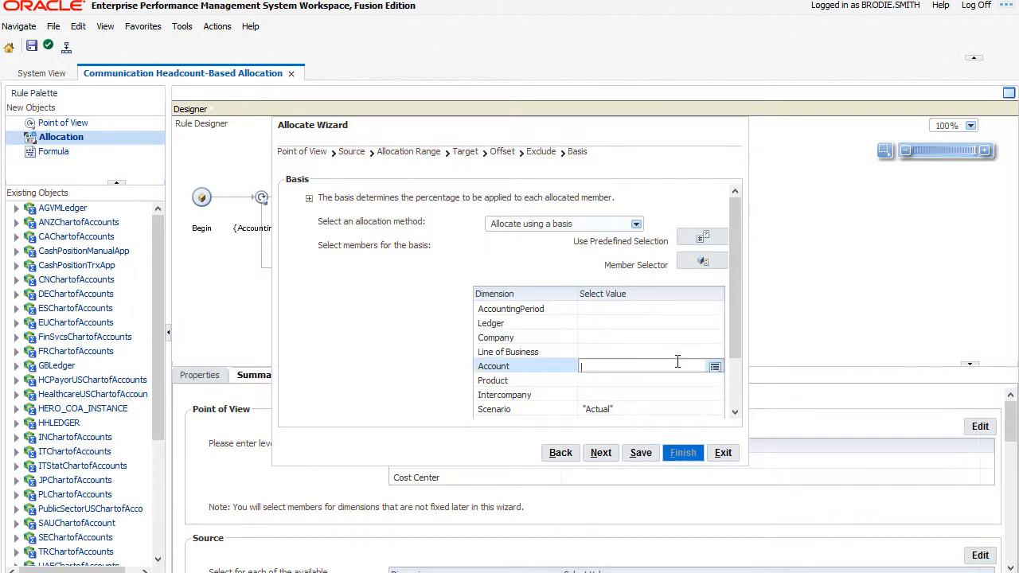
type("\"91000\"")
left_click(734, 343)
scroll(738, 364, "down", 2)
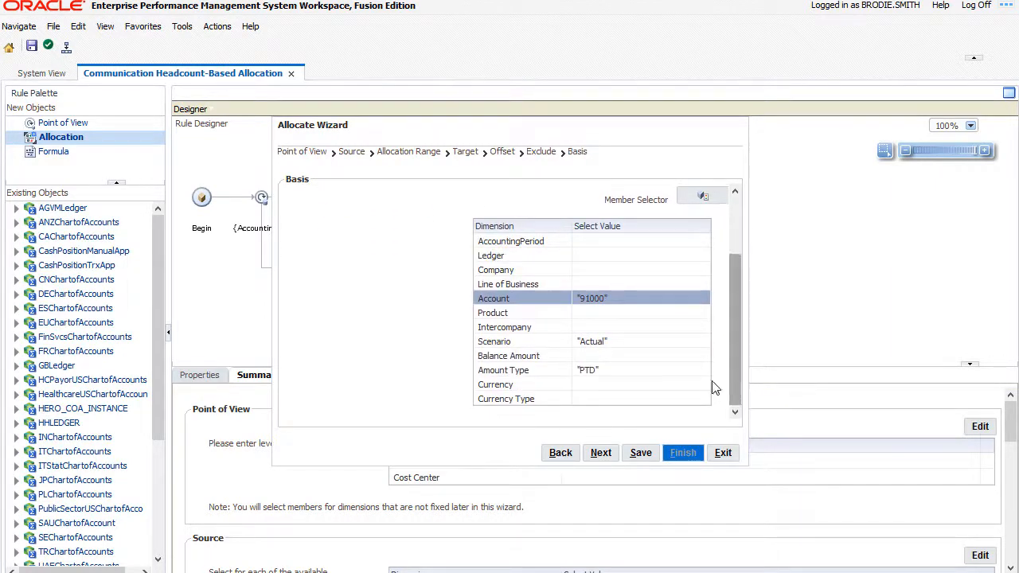
left_click(686, 357)
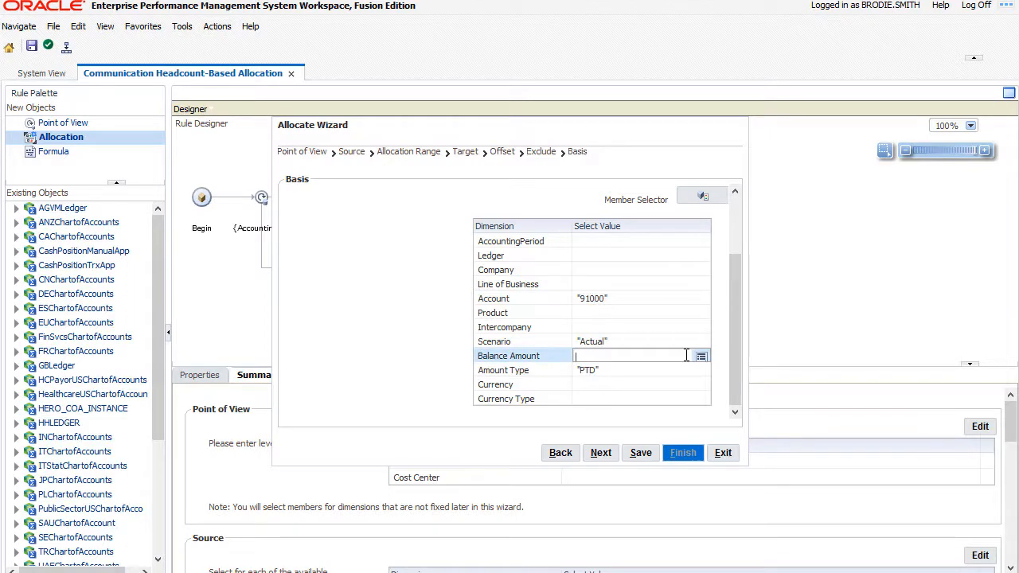
type("\"Period Activity")
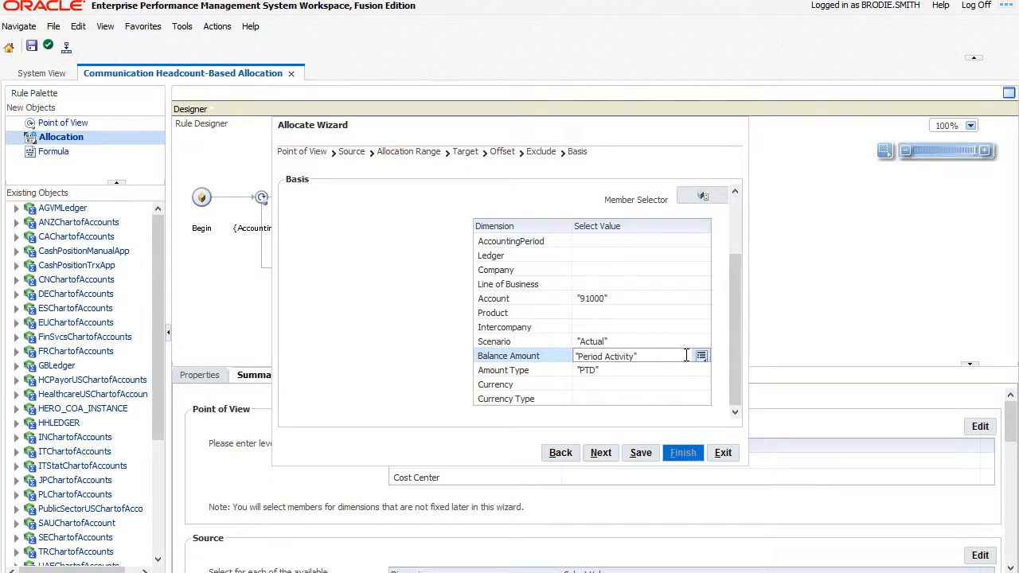
type("\"")
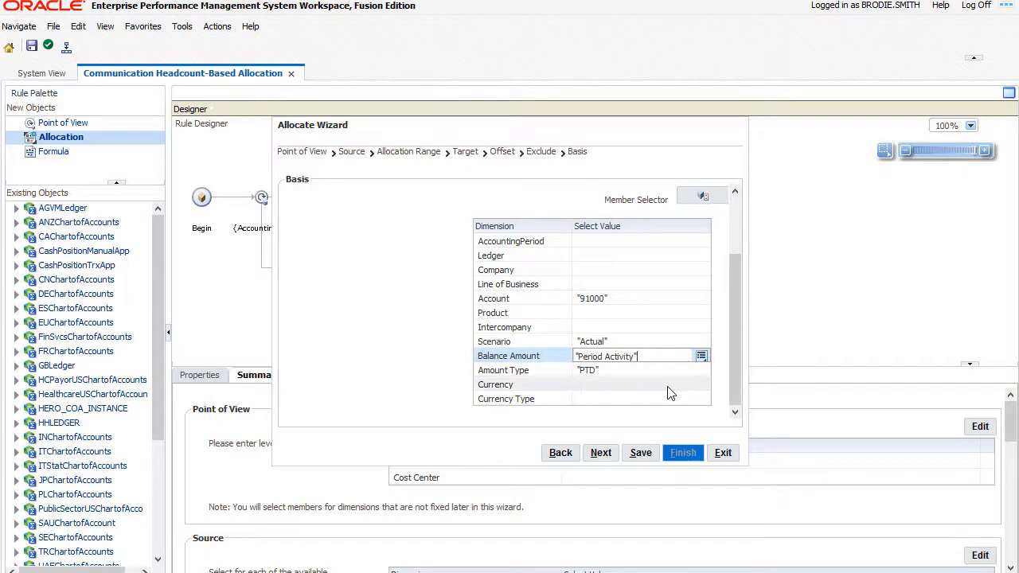
left_click(677, 390)
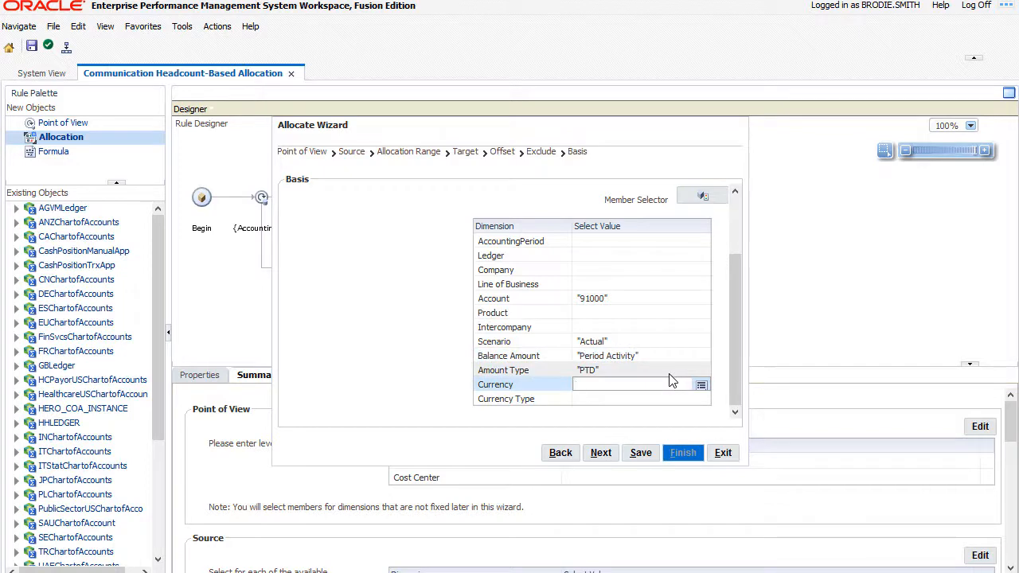
type("\"STAT\"")
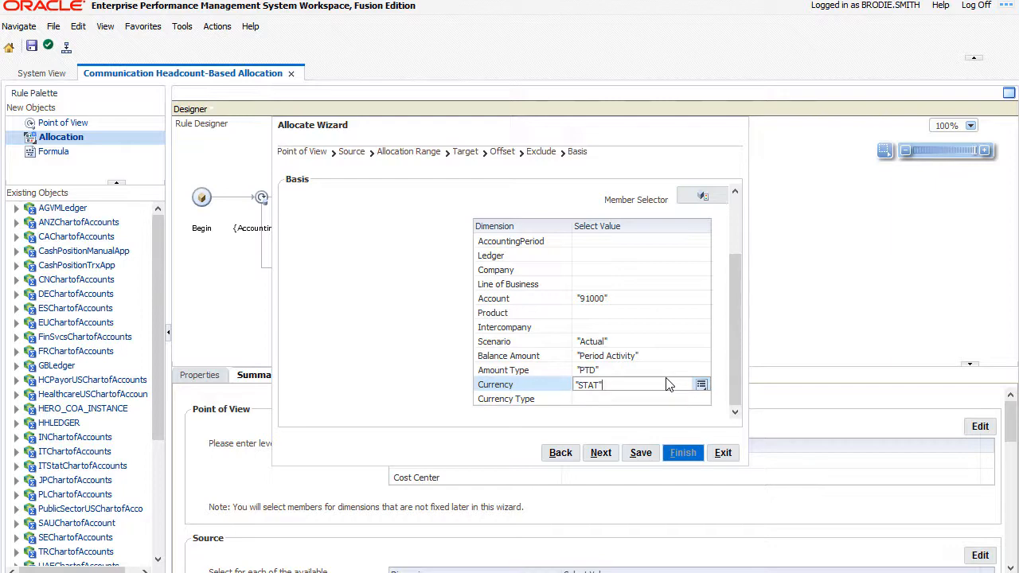
left_click(603, 454)
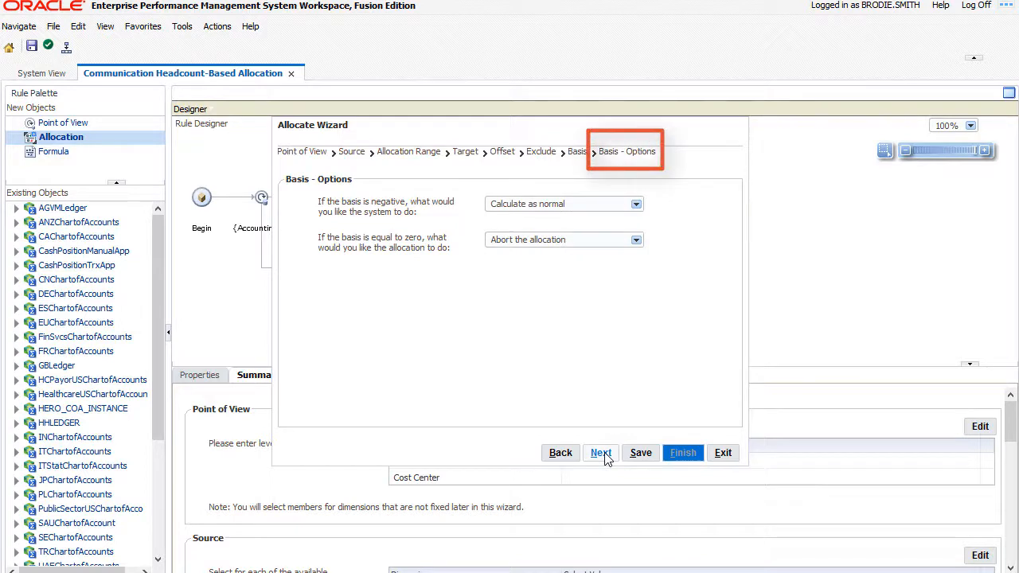
Accept the default basis options, set rounding to 2 decimal places, and finish the allocation definition.
left_click(602, 453)
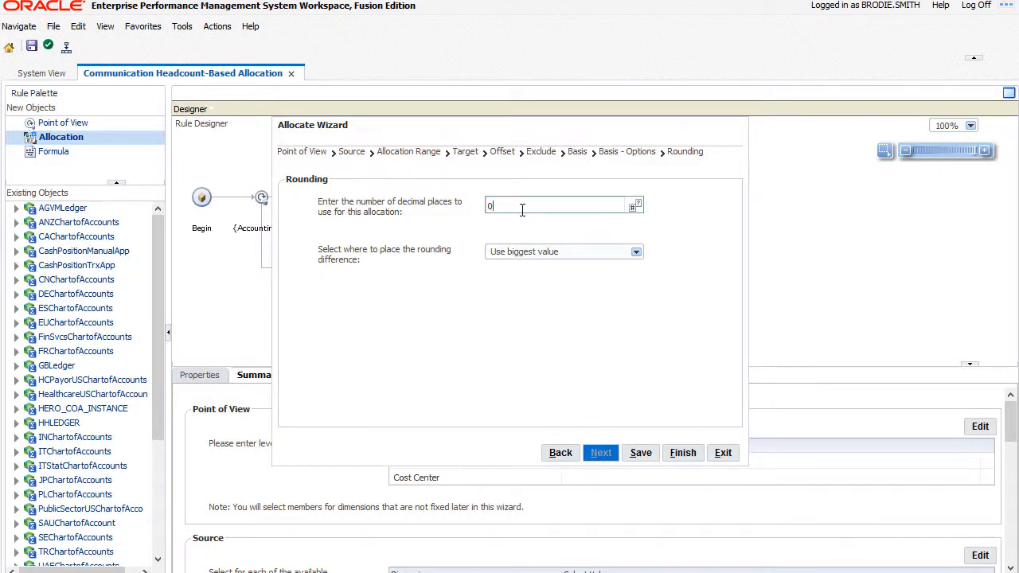
key("BackSpace")
type("2")
left_click(682, 453)
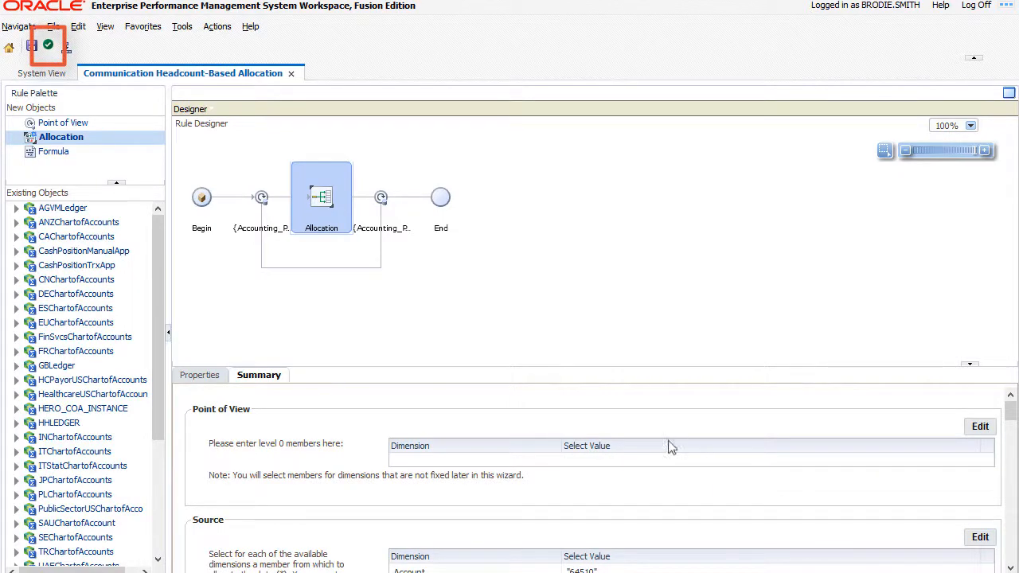
Validate the allocation rule, save and deploy it, and dismiss the deployment message.
left_click(49, 48)
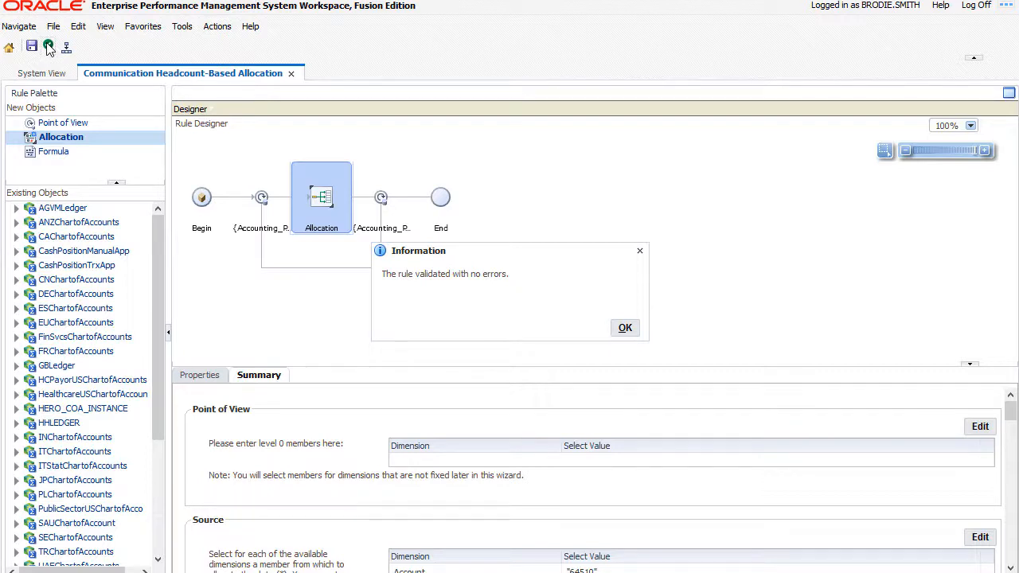
left_click(624, 328)
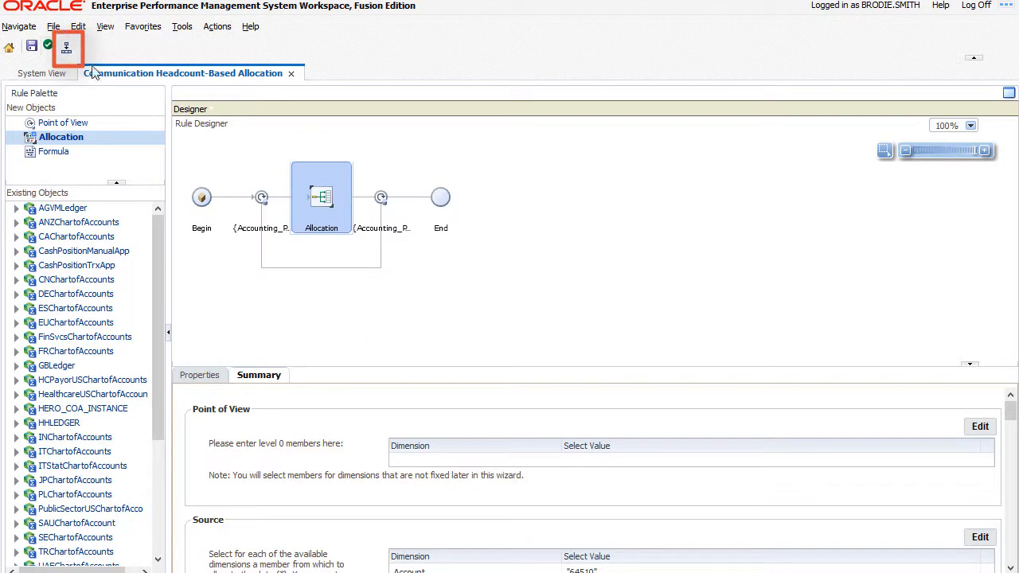
left_click(67, 50)
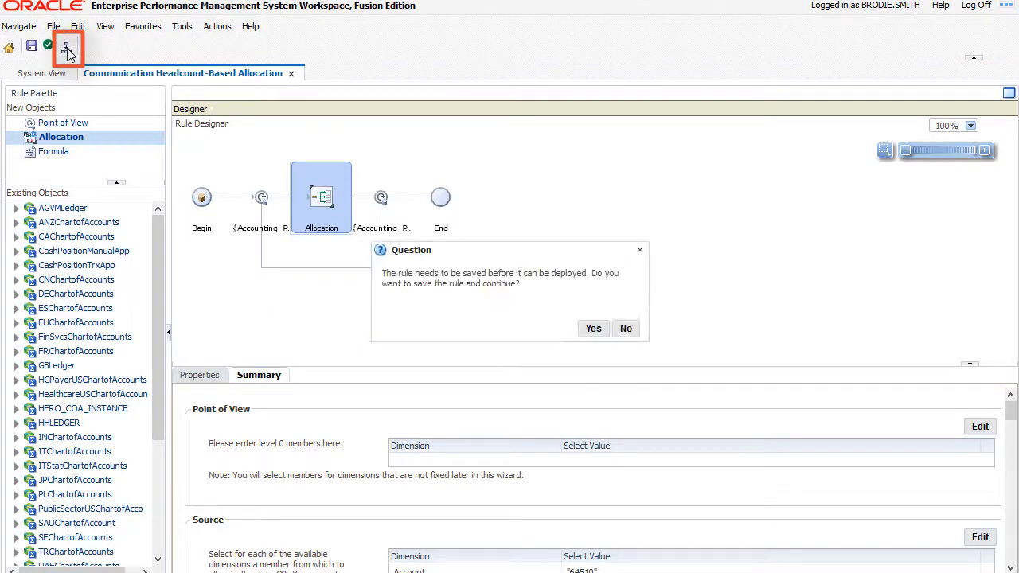
left_click(595, 329)
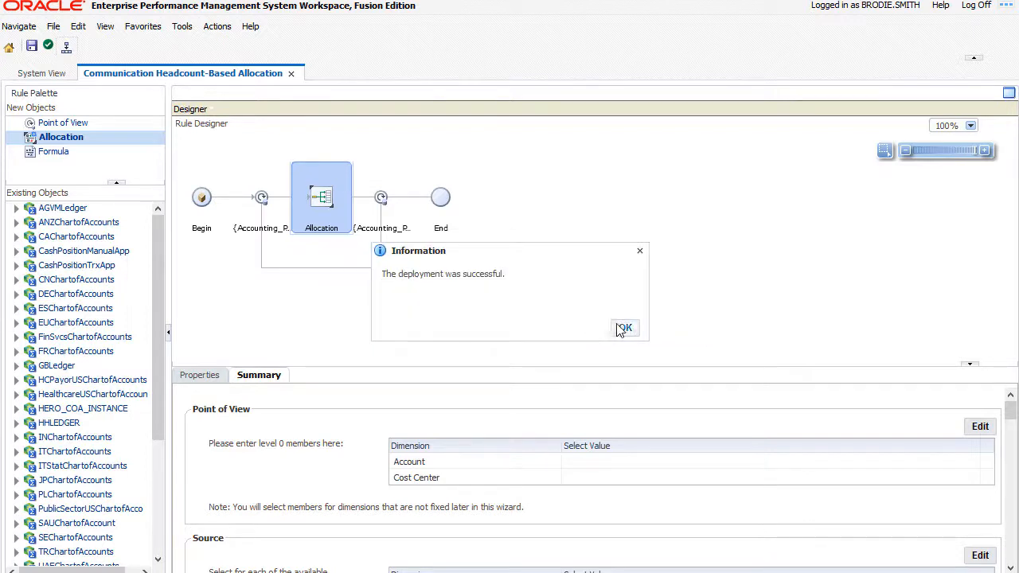
left_click(624, 329)
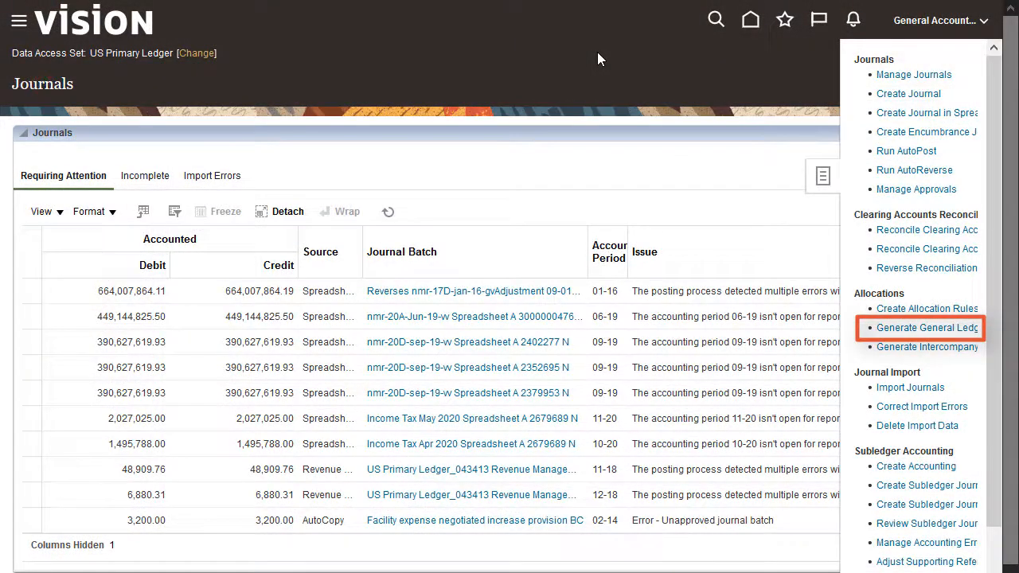
Start the Generate General Ledger Allocations process for the Communication Headcount-Based Allocation rule with accounting period 08-21.
left_click(913, 332)
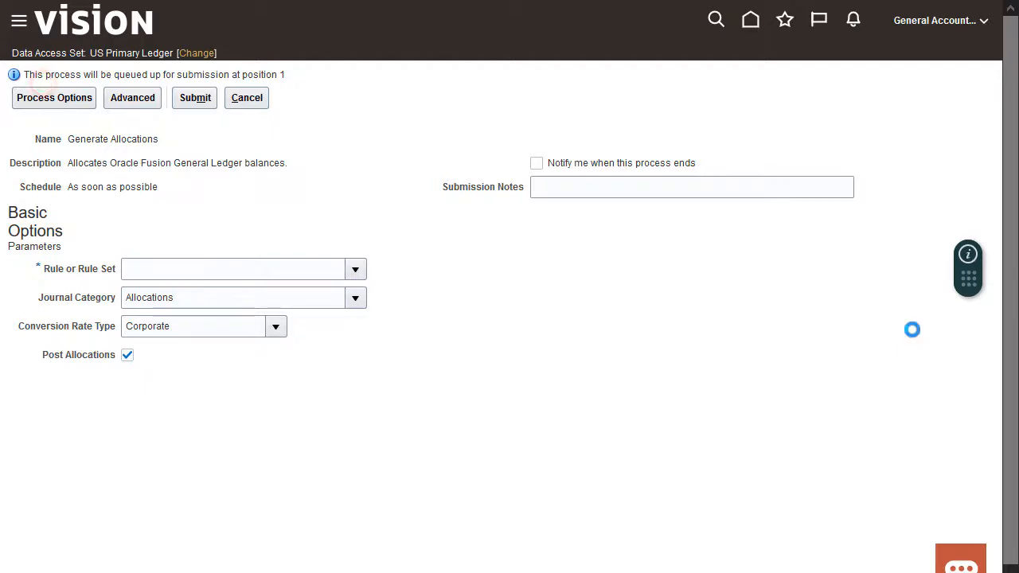
left_click(330, 270)
type("COMMUN")
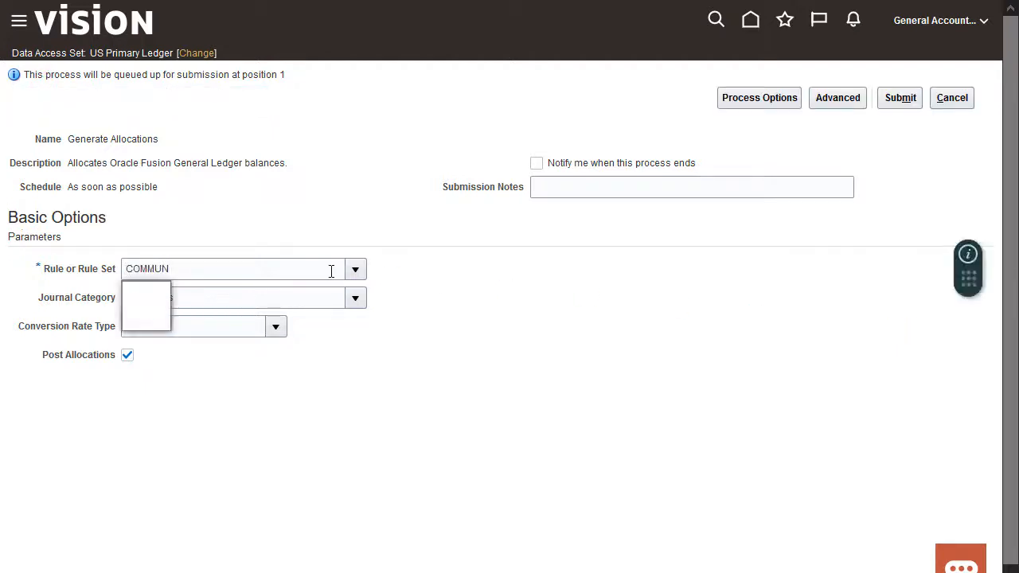
left_click(322, 300)
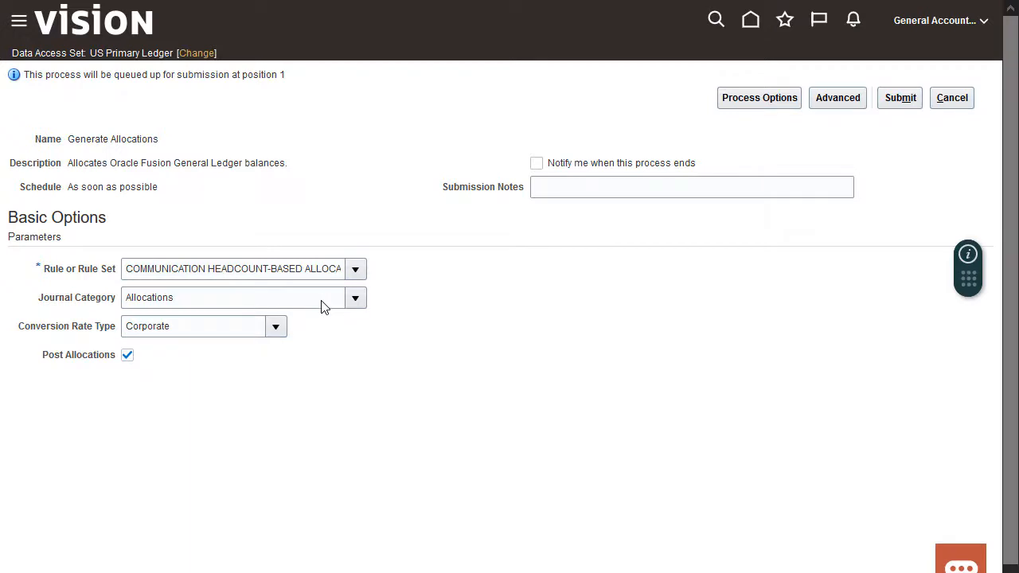
left_click(321, 300)
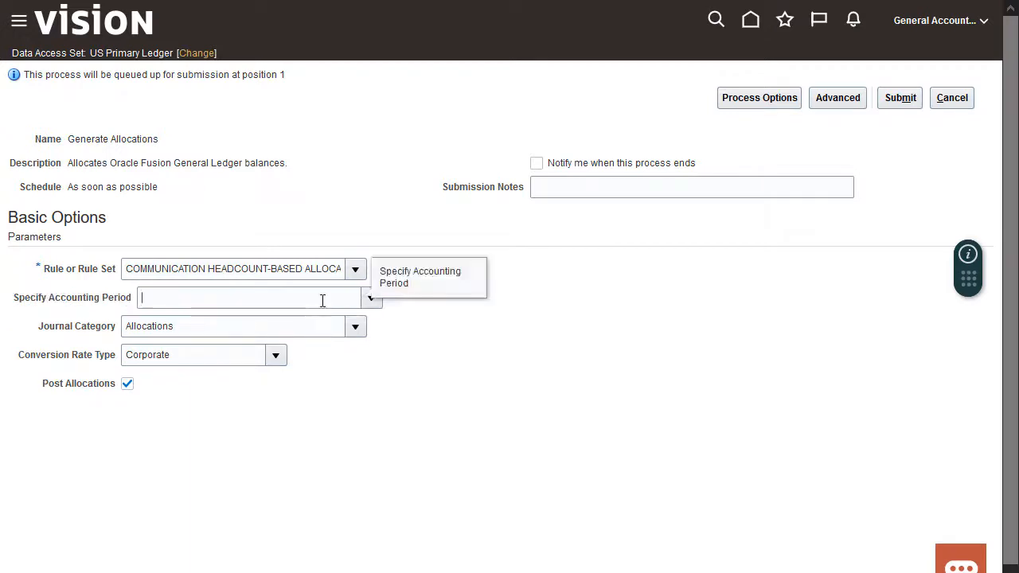
type("08-21")
Submit the Generate Allocations process, dismiss the confirmation, and return to the Journals work area.
left_click(894, 108)
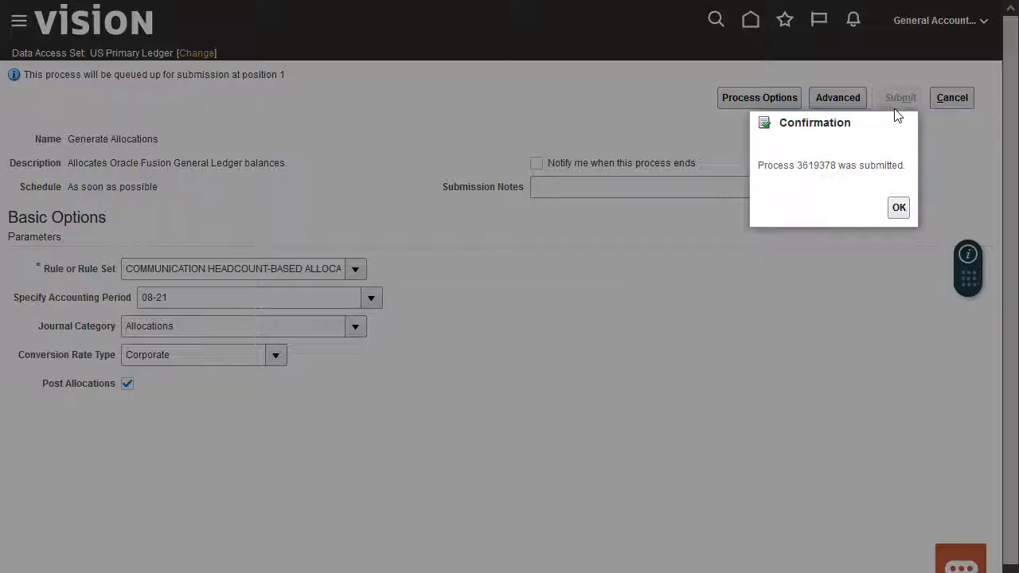
left_click(899, 209)
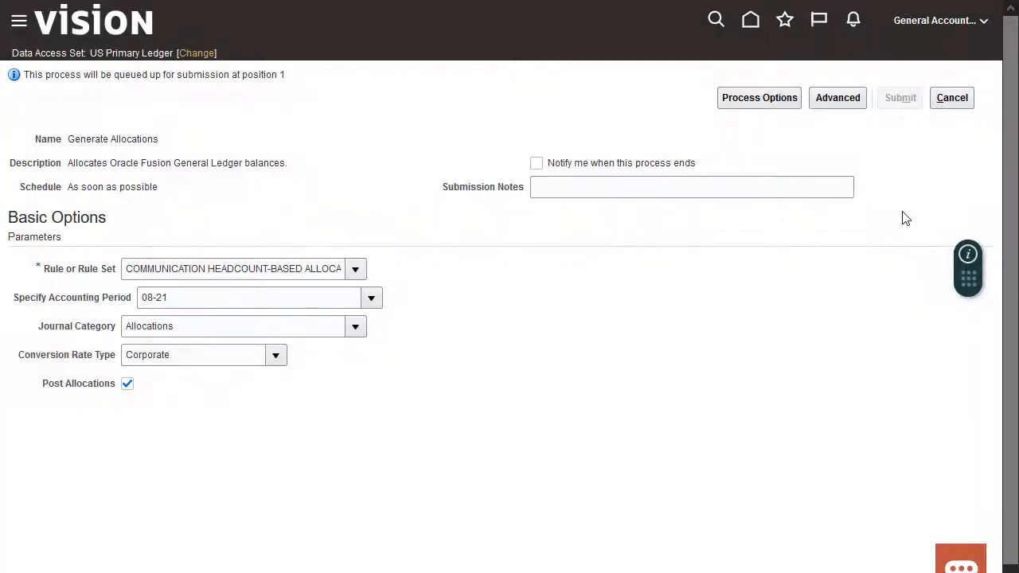
left_click(952, 99)
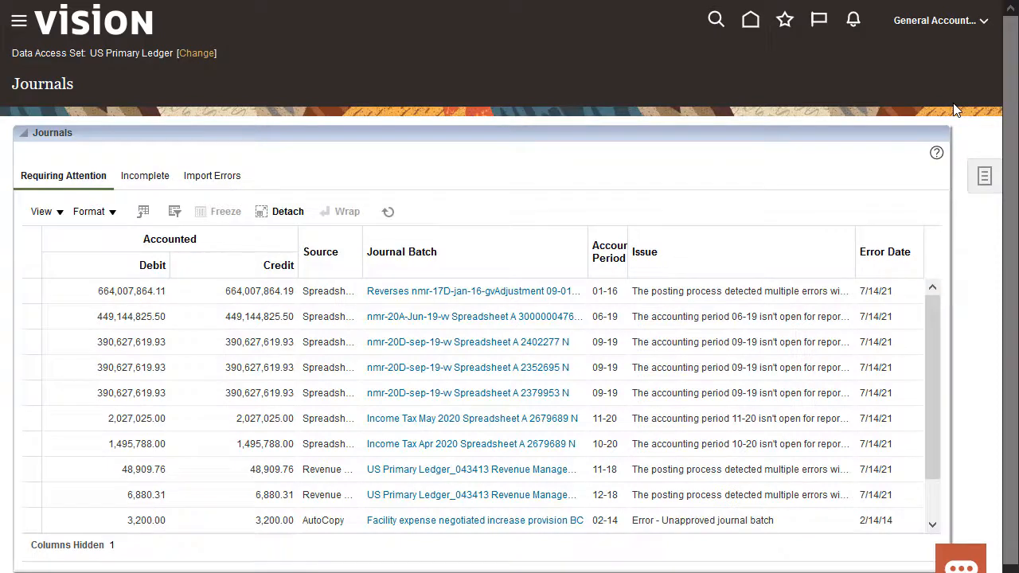
Search the journals for names starting with "Communication" with source Allocations in period 08-21, and open the matching journal to view its lines.
left_click(982, 176)
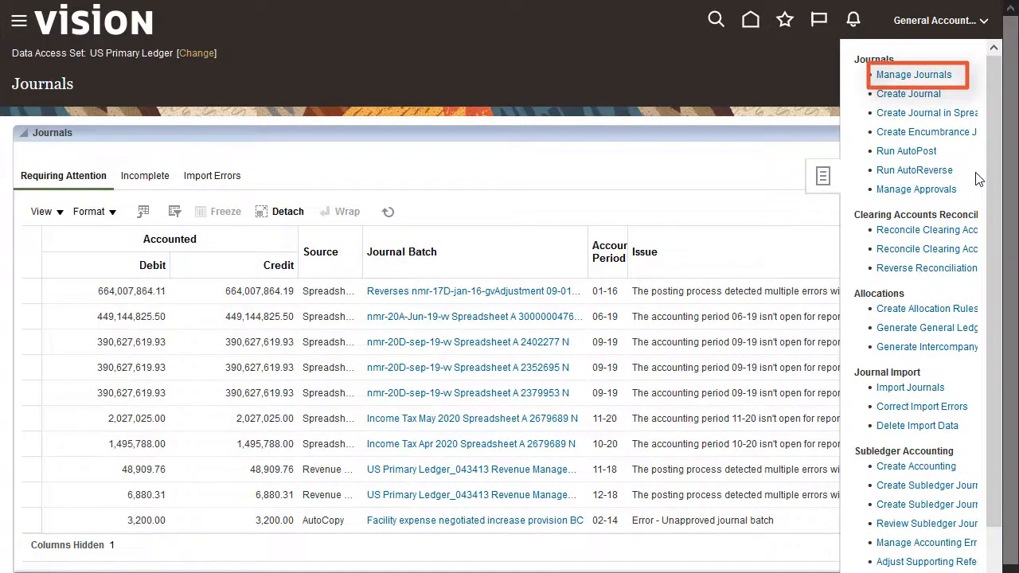
left_click(926, 78)
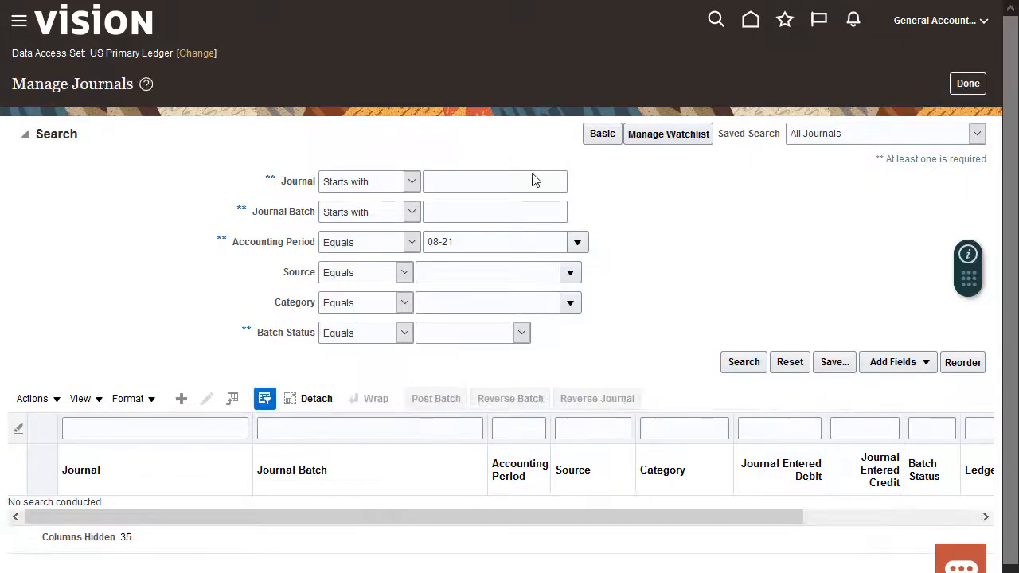
left_click(533, 174)
type("Communi")
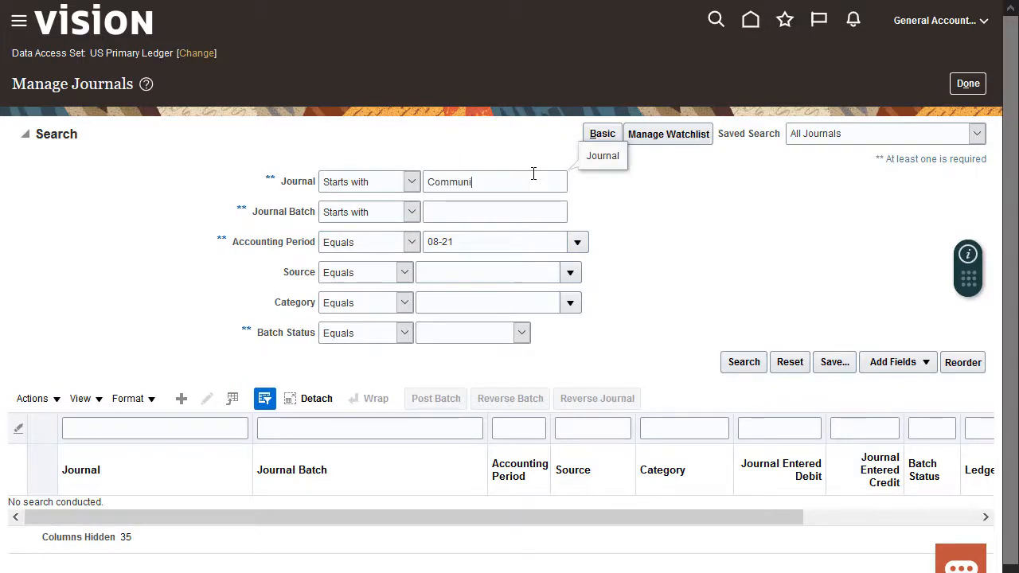
type("cation")
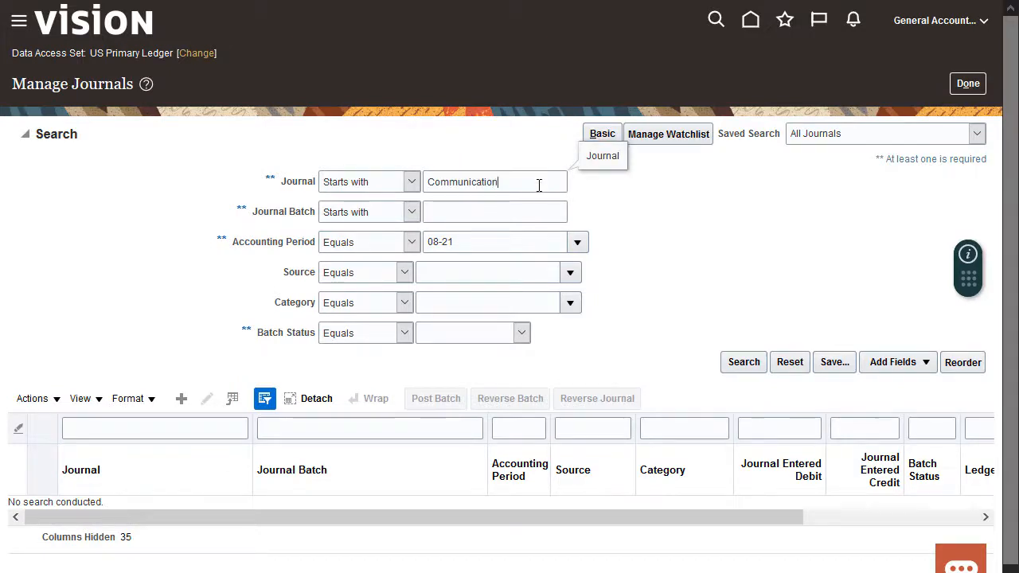
left_click(571, 272)
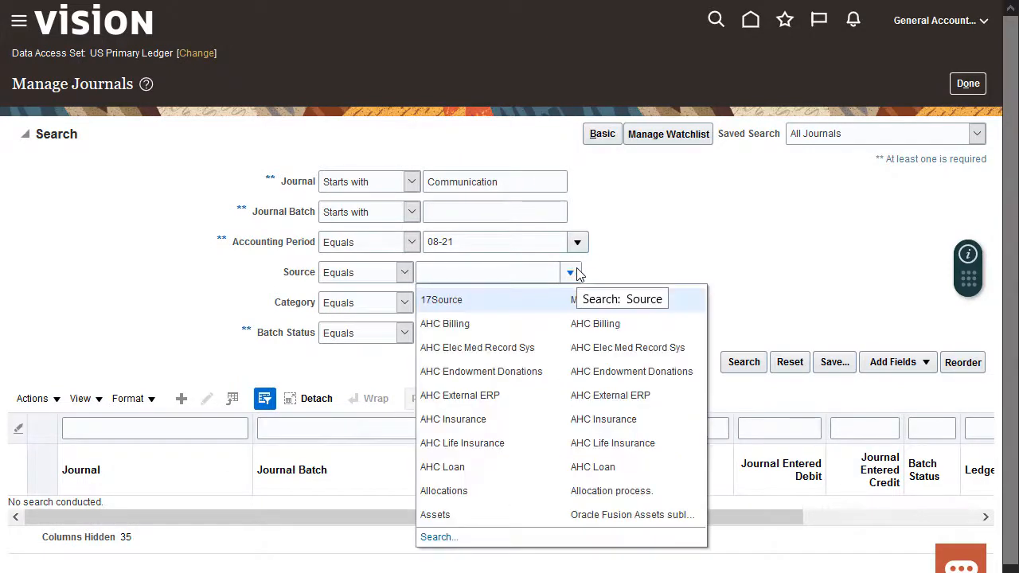
left_click(546, 491)
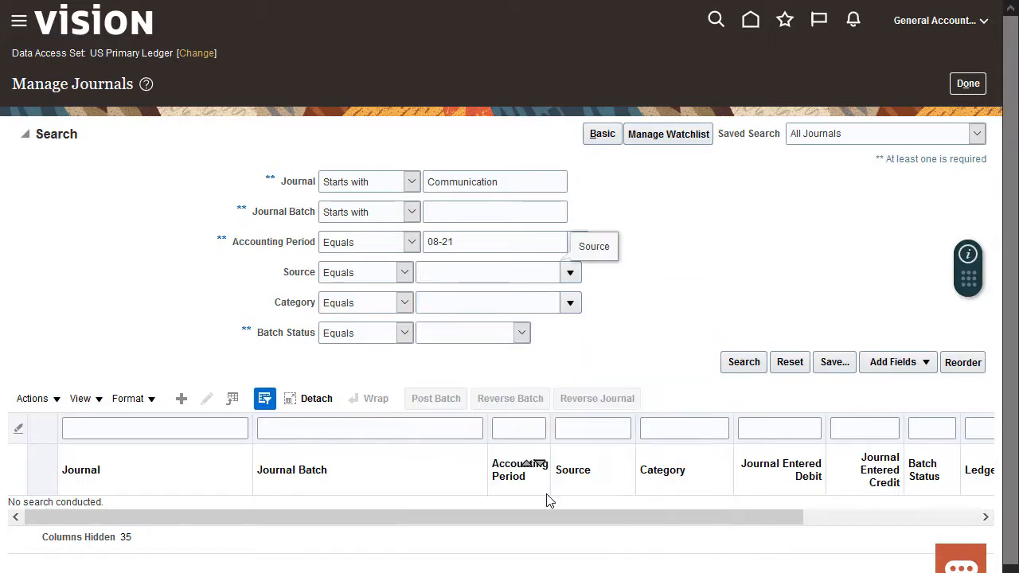
left_click(744, 363)
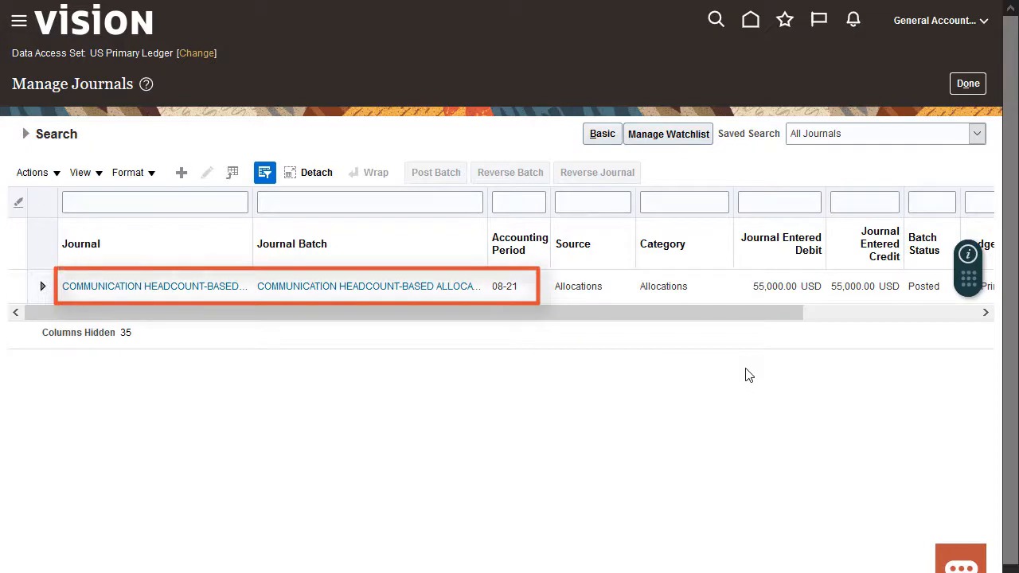
left_click(203, 289)
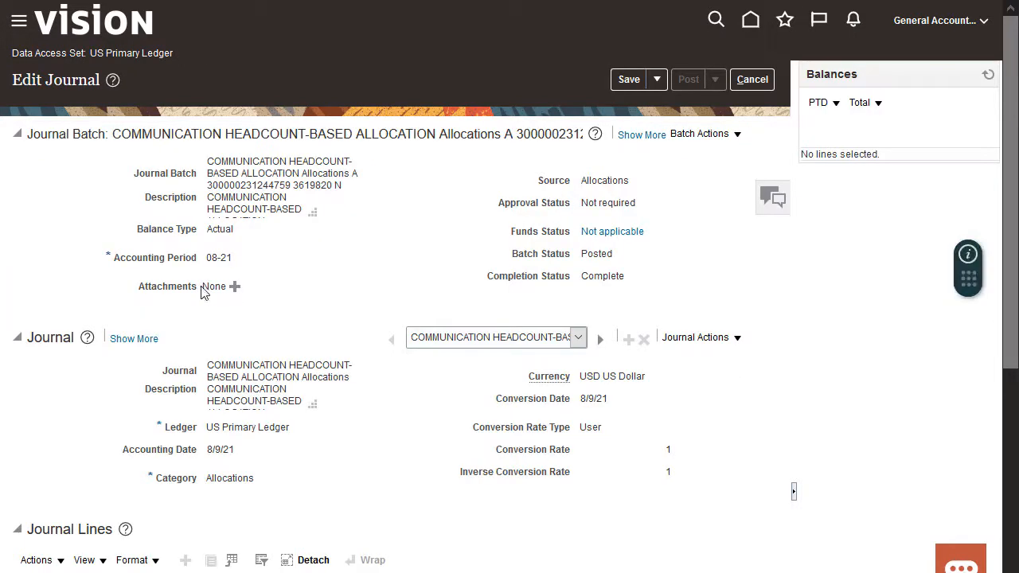
scroll(1009, 250, "down", 5)
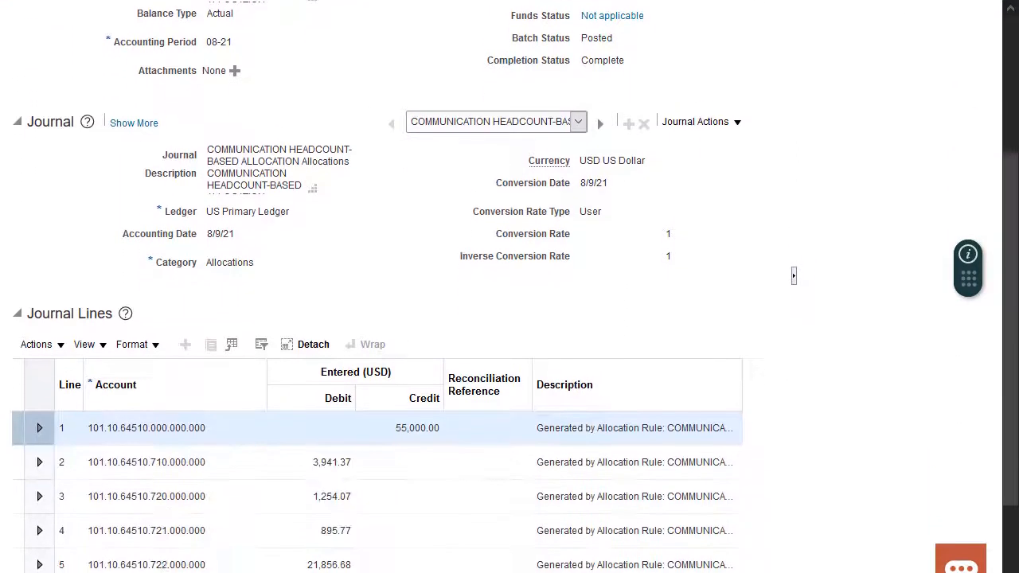